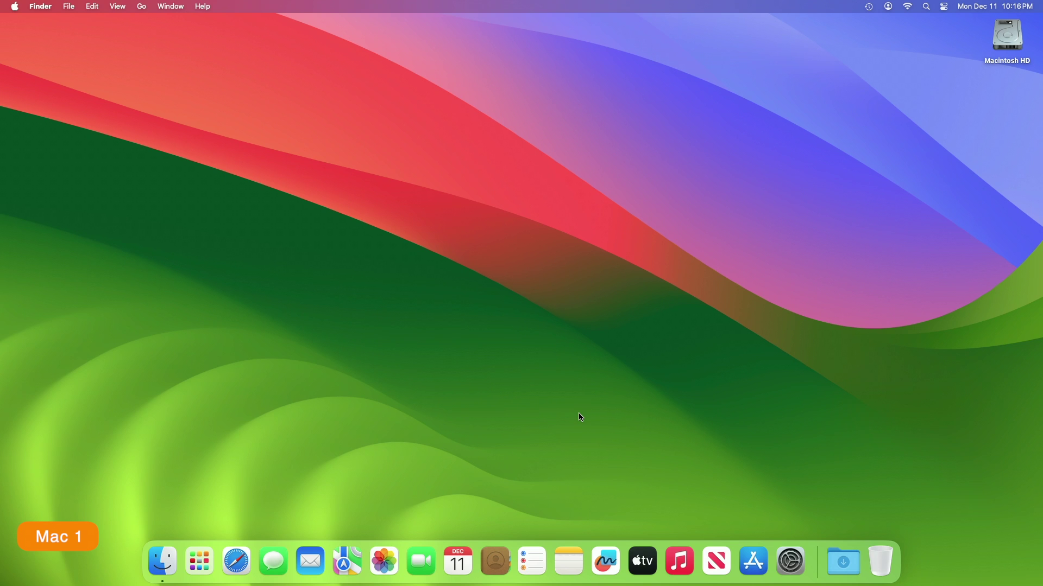
# View the About This Mac information on the first Mac
pyautogui.click(15, 6)
pyautogui.click(32, 19)
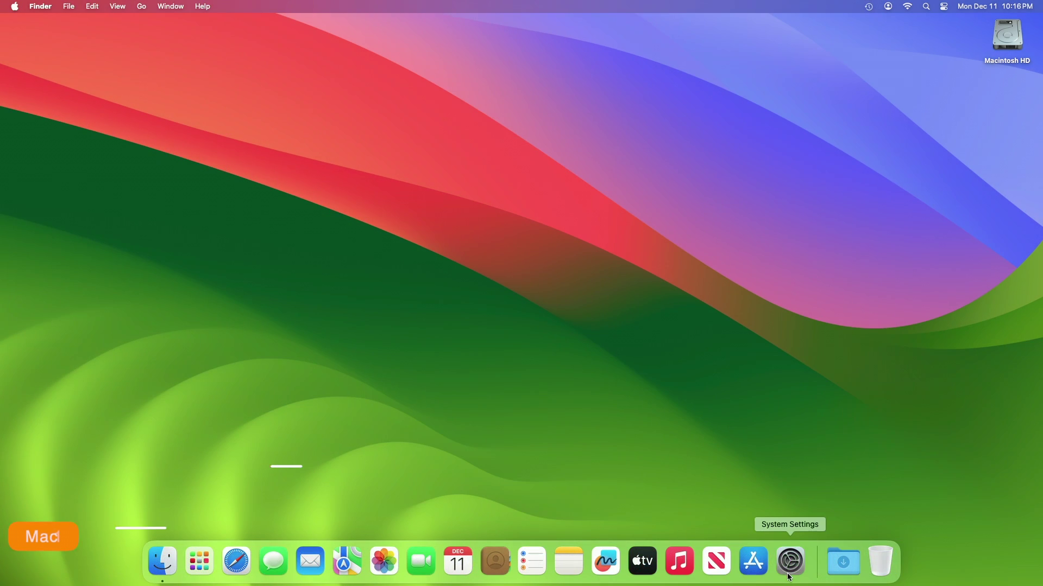
# Open the Network settings on the first Mac and turn Wi-Fi off
pyautogui.click(790, 561)
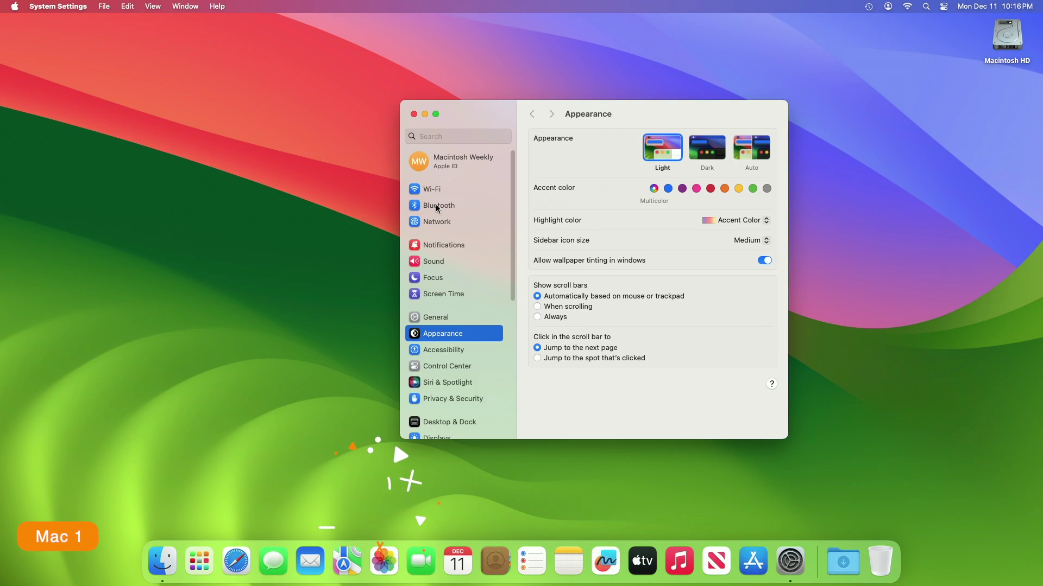
pyautogui.click(437, 221)
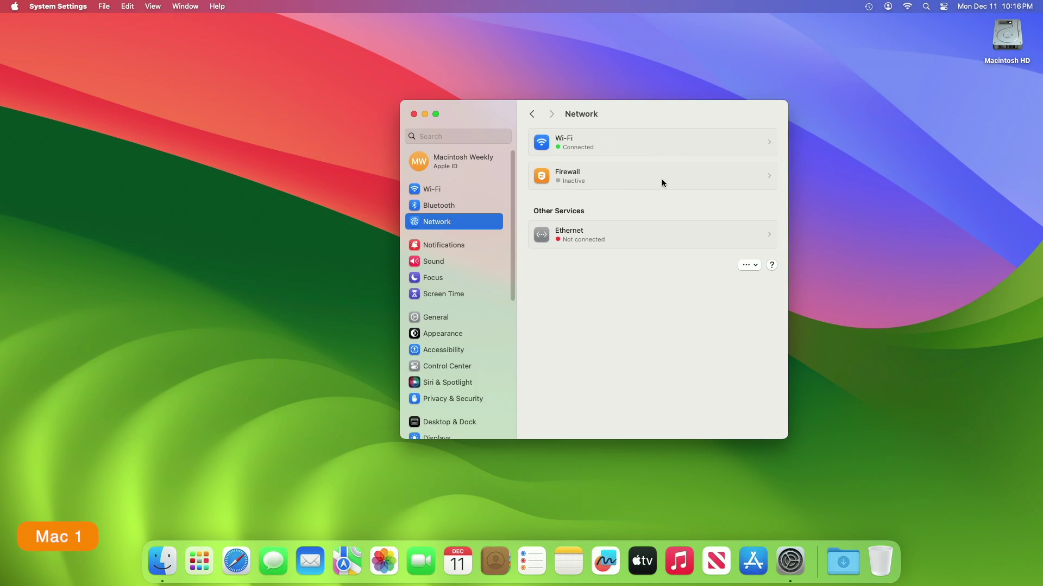
pyautogui.click(908, 7)
pyautogui.click(902, 25)
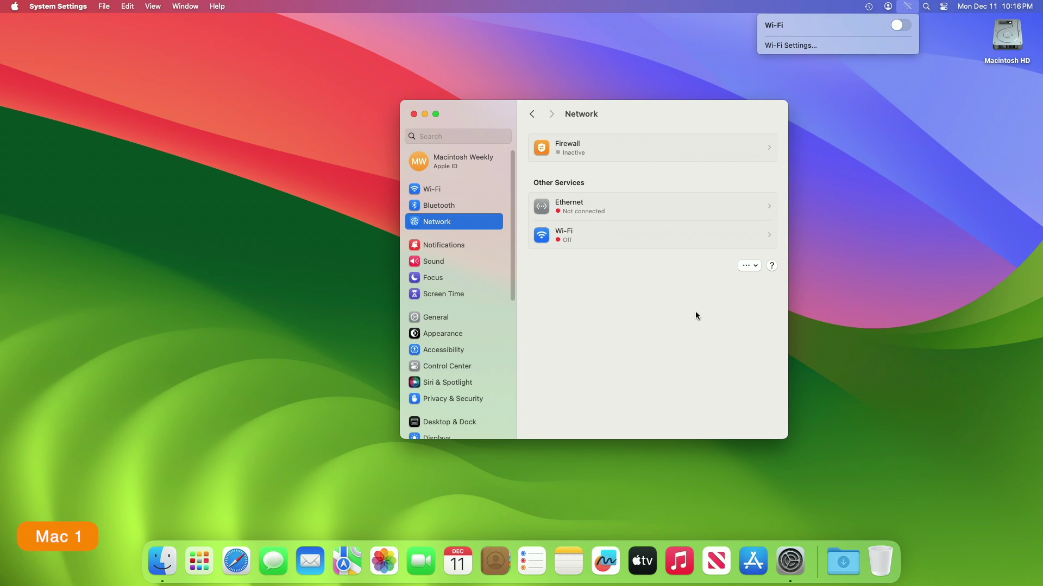
pyautogui.click(697, 314)
pyautogui.click(478, 205)
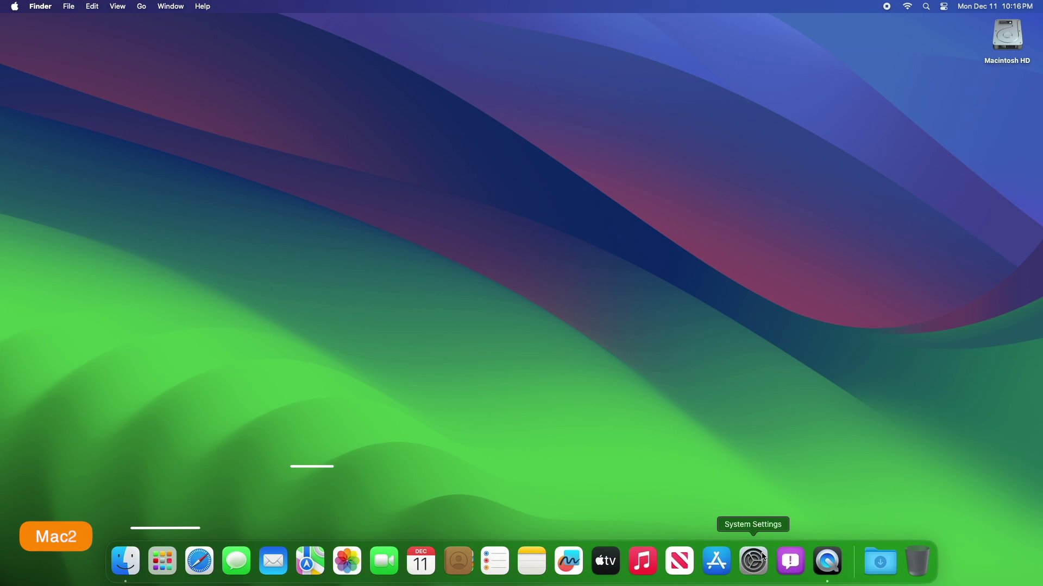
# Turn off Wi-Fi on the second Mac from its Network settings and check the Bluetooth settings
pyautogui.click(753, 561)
pyautogui.click(398, 247)
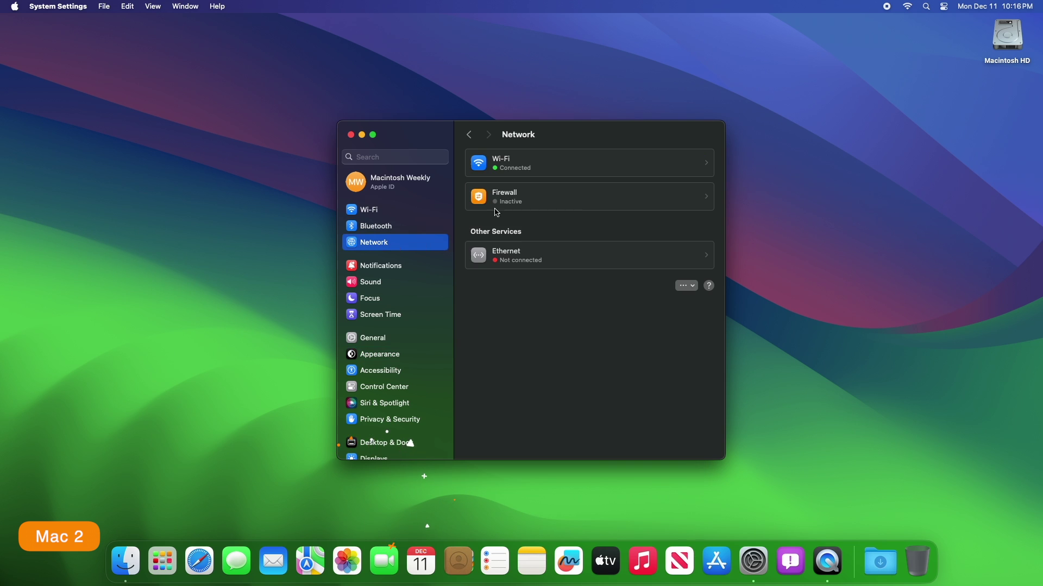
pyautogui.click(909, 8)
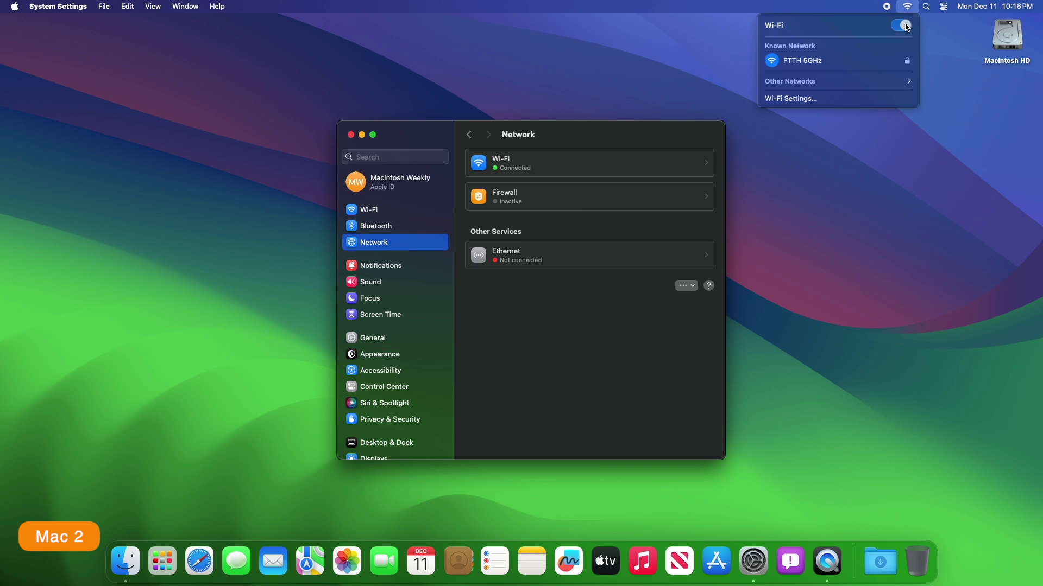
pyautogui.click(904, 26)
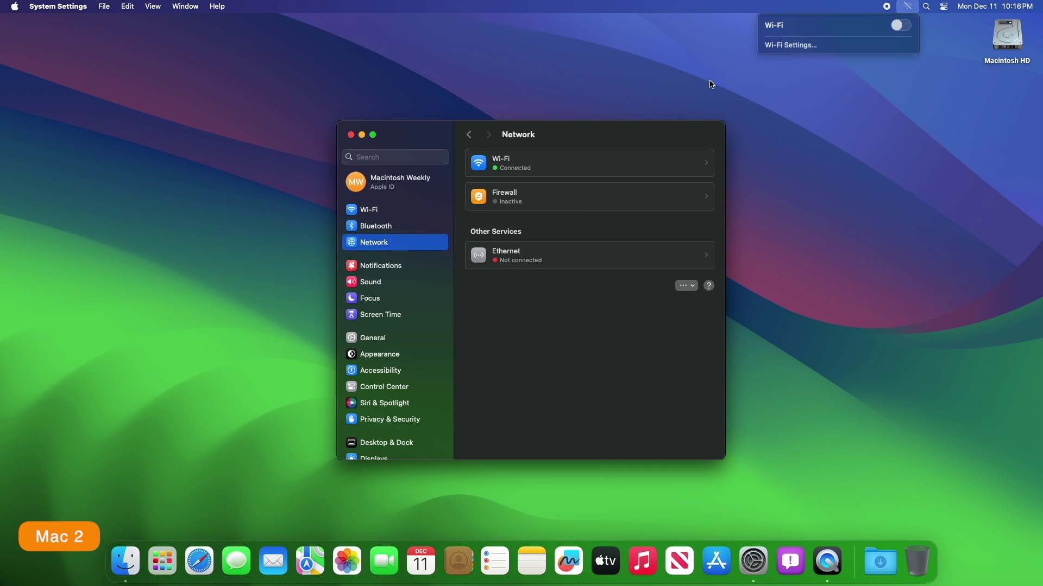
pyautogui.click(406, 230)
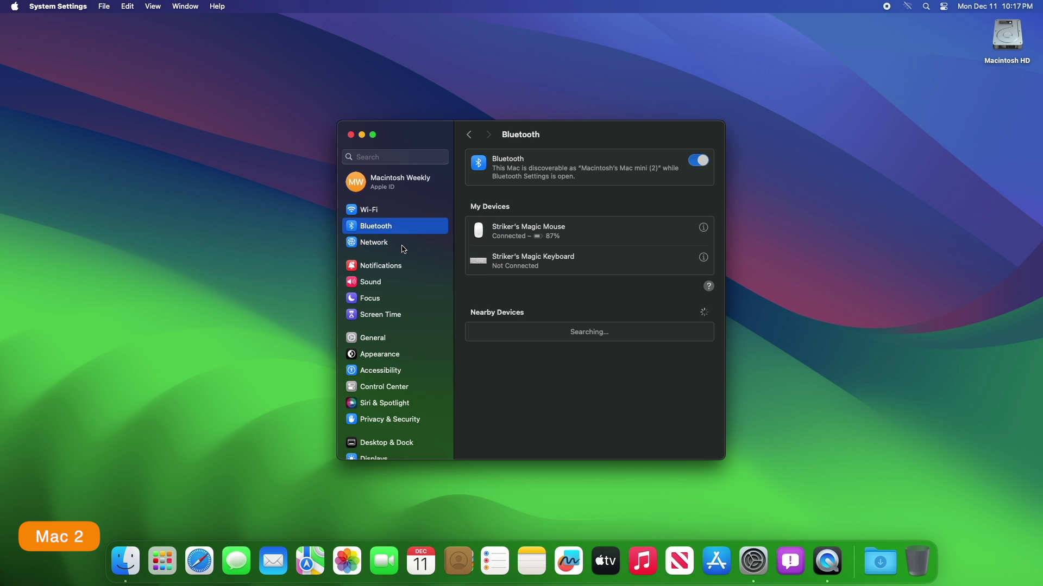
# Add a network service on the second Mac using the Thunderbolt Bridge interface
pyautogui.click(405, 247)
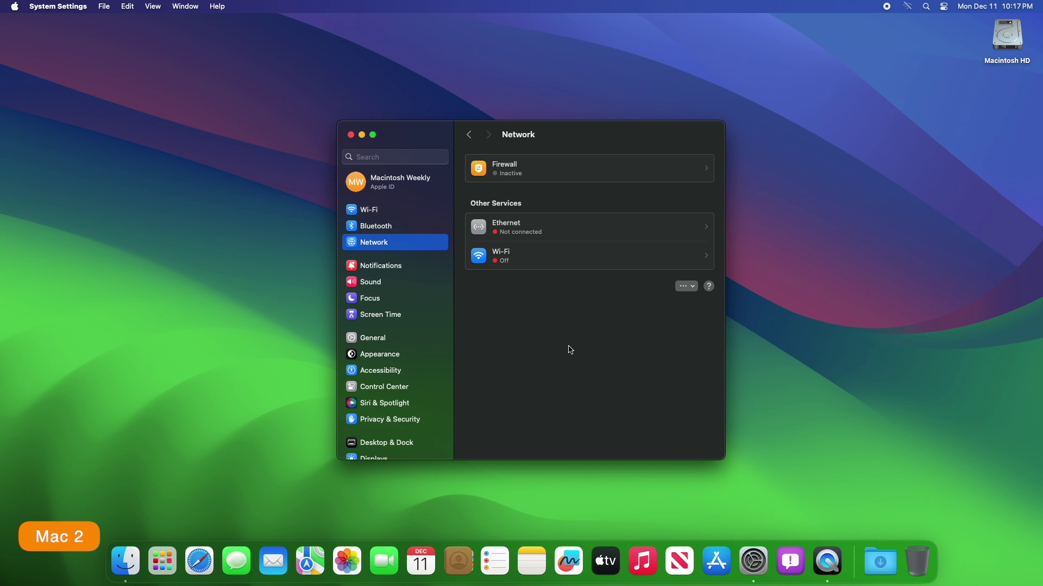
pyautogui.click(691, 292)
pyautogui.click(697, 305)
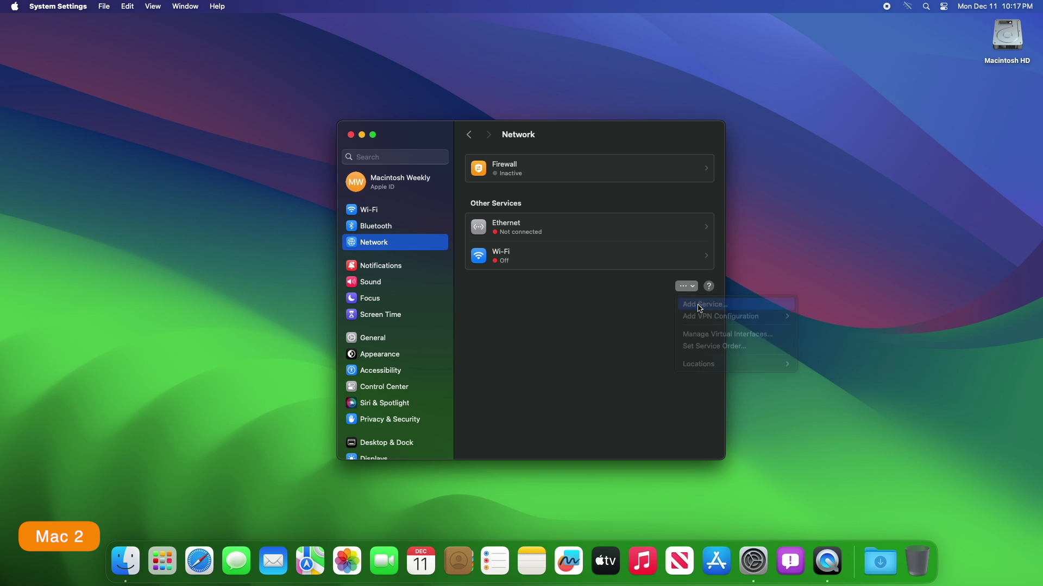
pyautogui.click(577, 278)
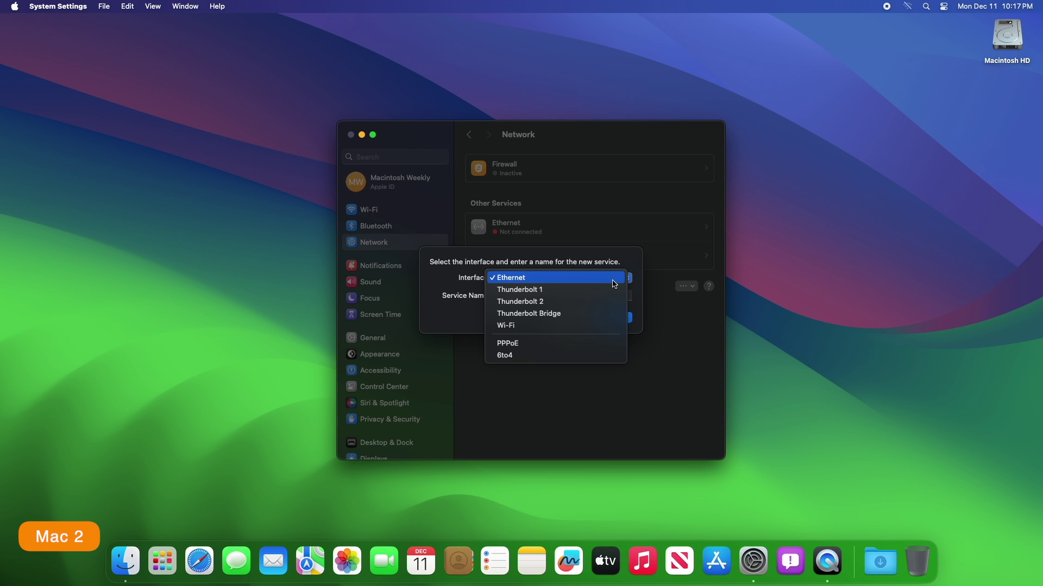
pyautogui.click(559, 313)
pyautogui.click(608, 321)
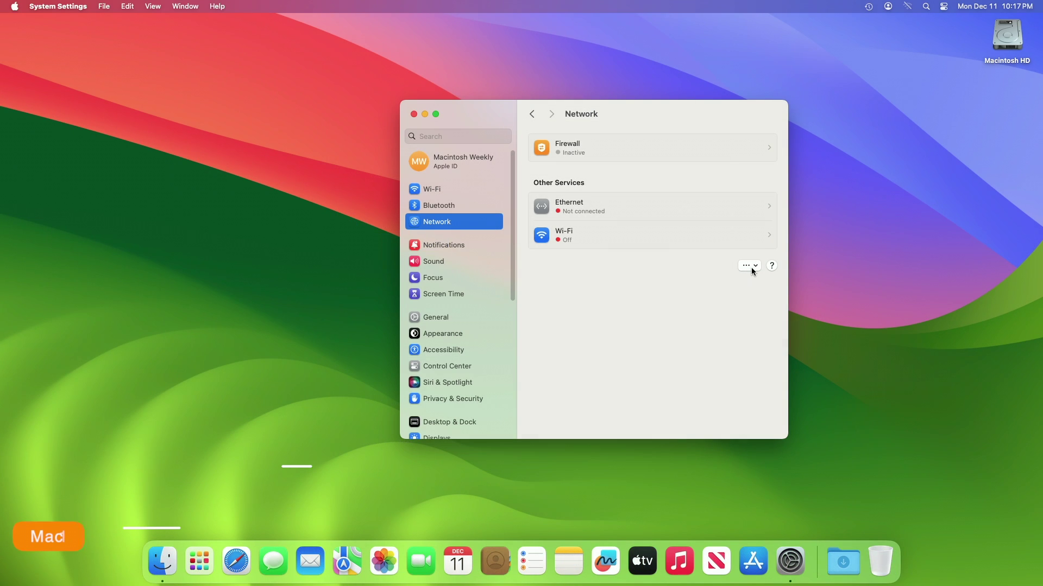
# Create a Thunderbolt Bridge network service on the first Mac as well
pyautogui.click(752, 269)
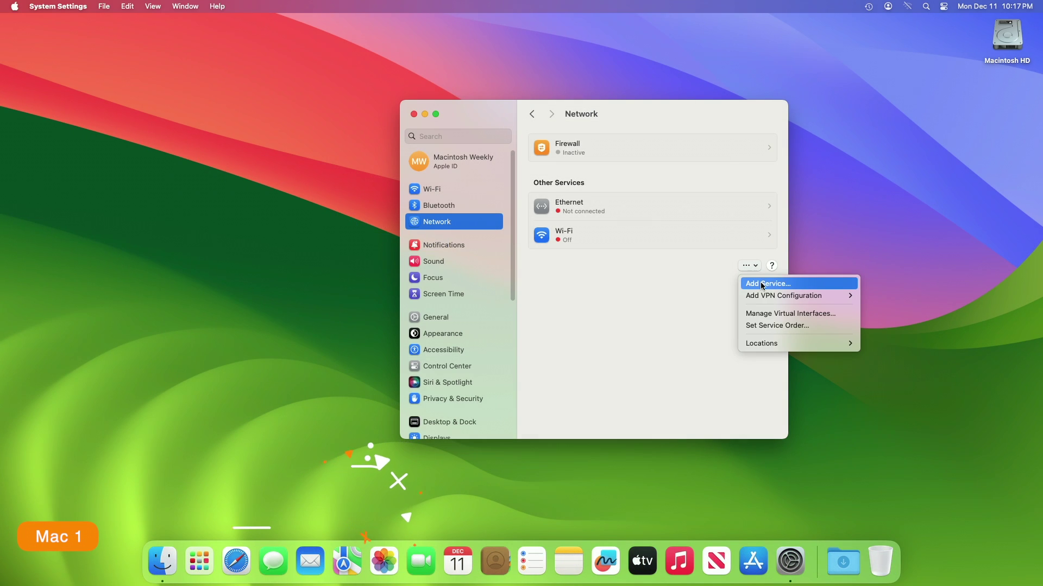
pyautogui.click(763, 284)
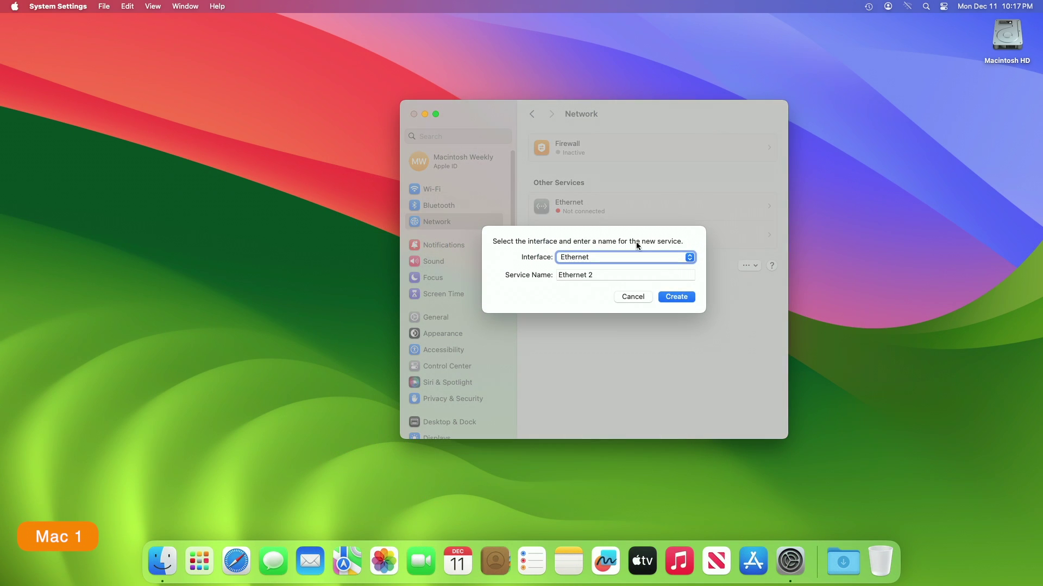
pyautogui.click(692, 258)
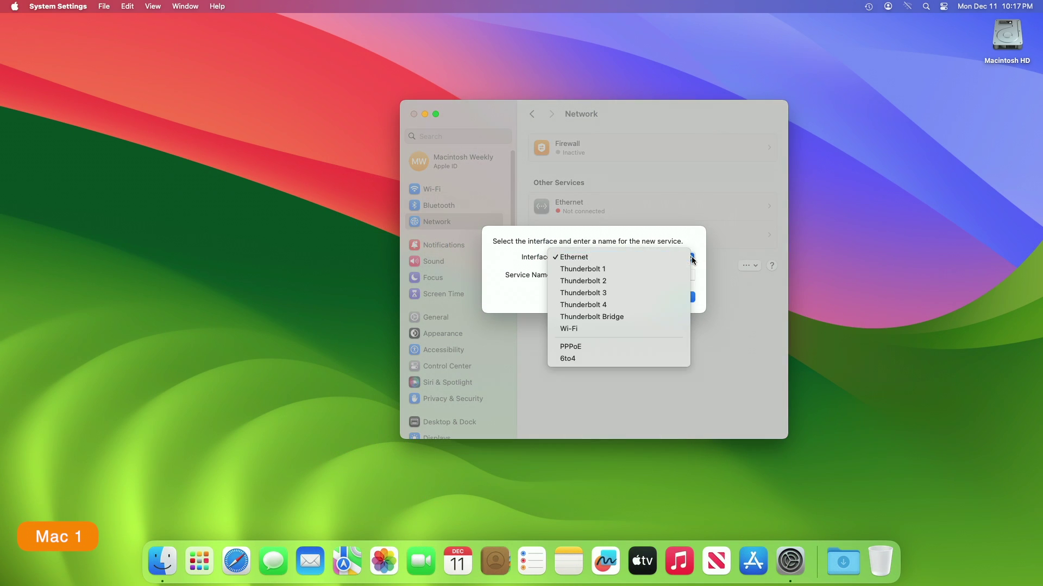
pyautogui.click(611, 318)
pyautogui.click(679, 297)
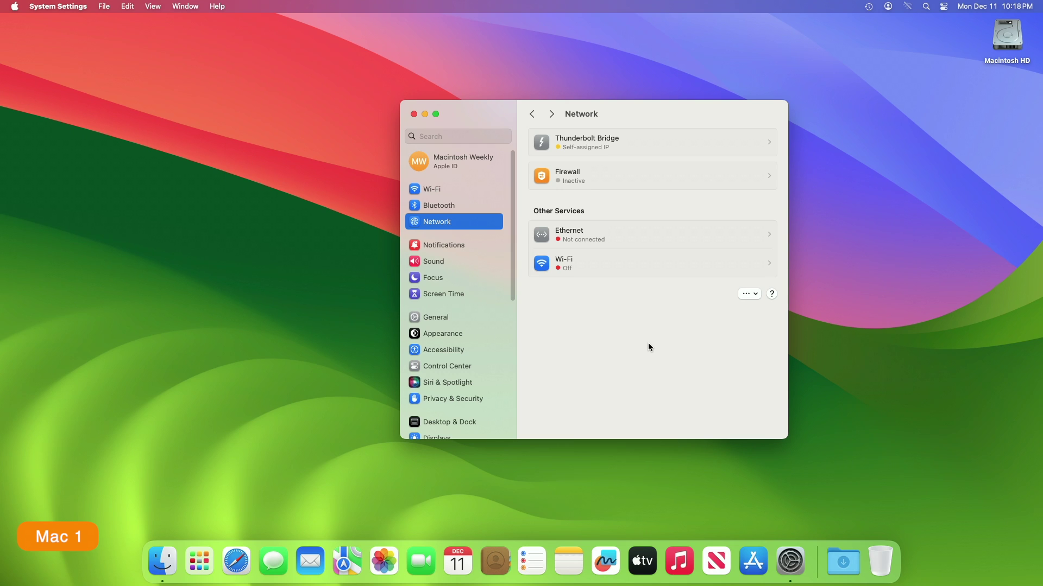
# Configure IPv4 manually for the first Mac's Thunderbolt Bridge and set its IP address to 192.168.69.50
pyautogui.click(716, 144)
pyautogui.click(753, 139)
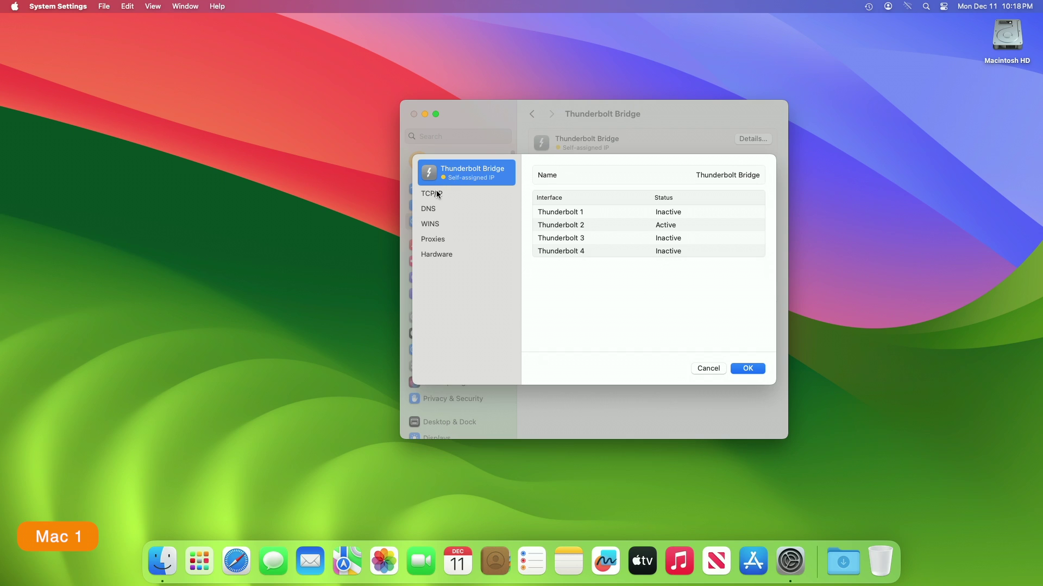
pyautogui.click(439, 195)
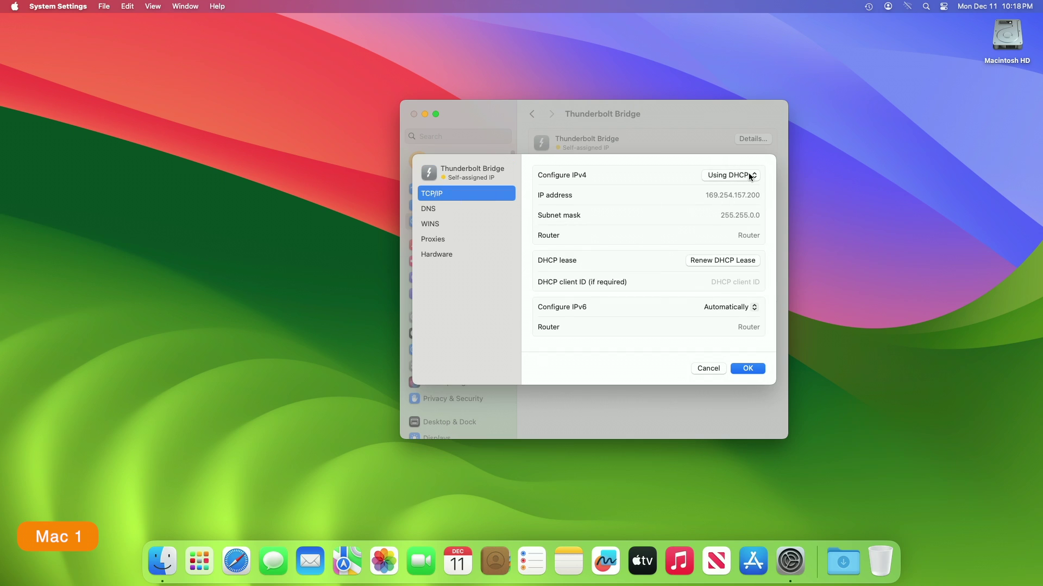
pyautogui.click(751, 175)
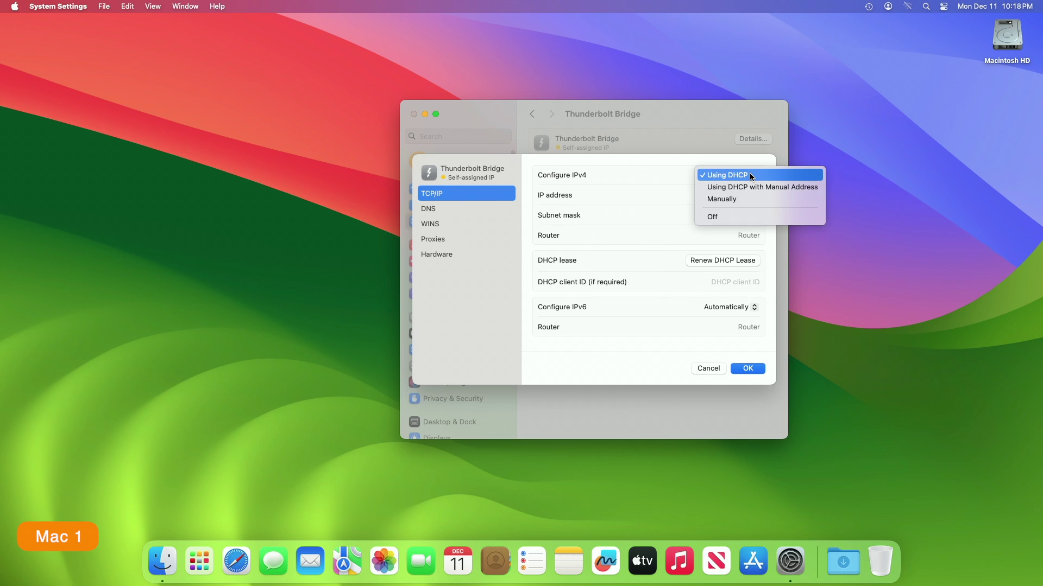
pyautogui.click(737, 200)
pyautogui.doubleClick(733, 195)
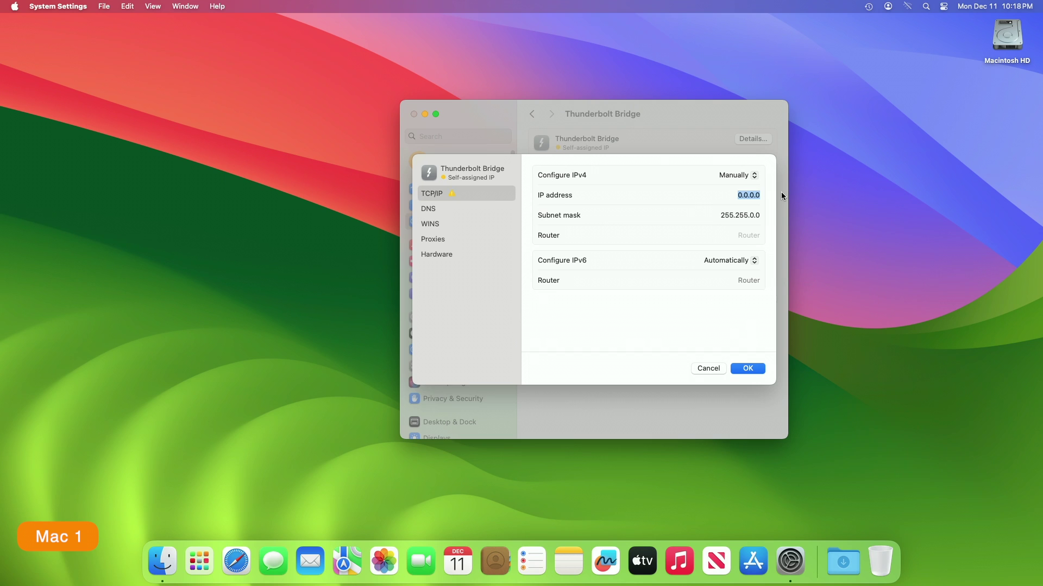
pyautogui.write('192')
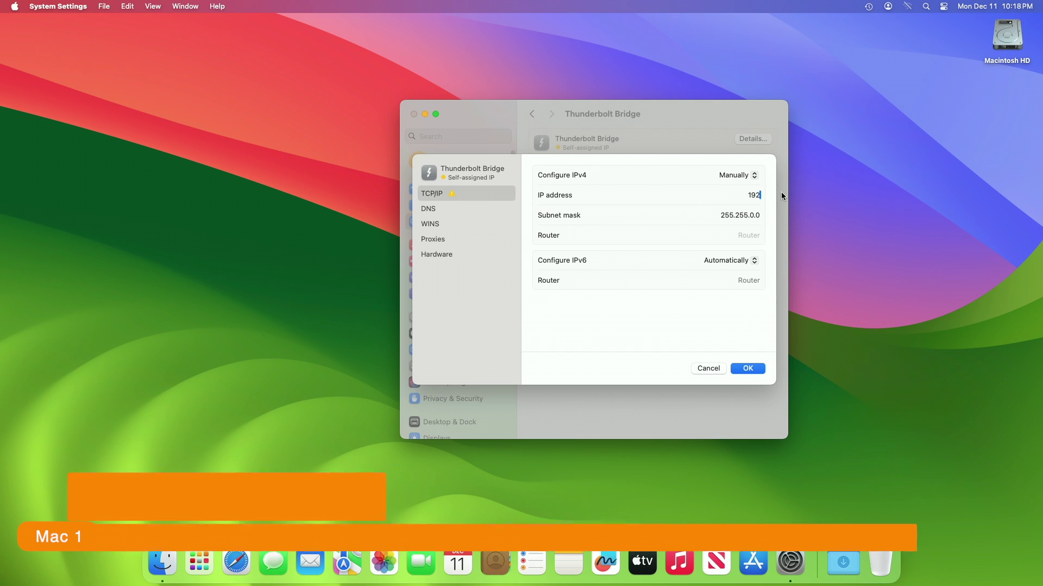
pyautogui.write('.168.69.50')
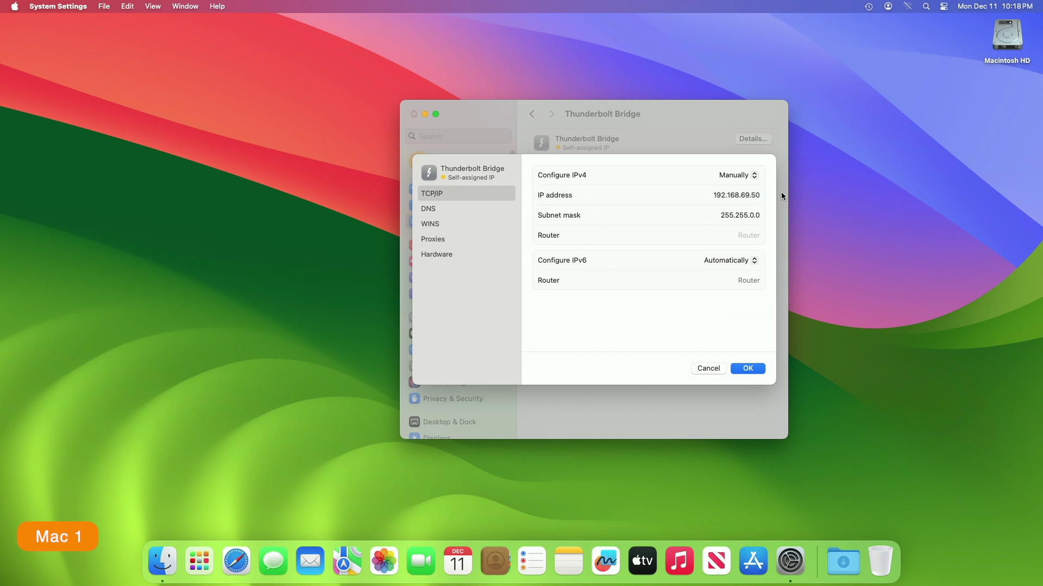
pyautogui.press('Return')
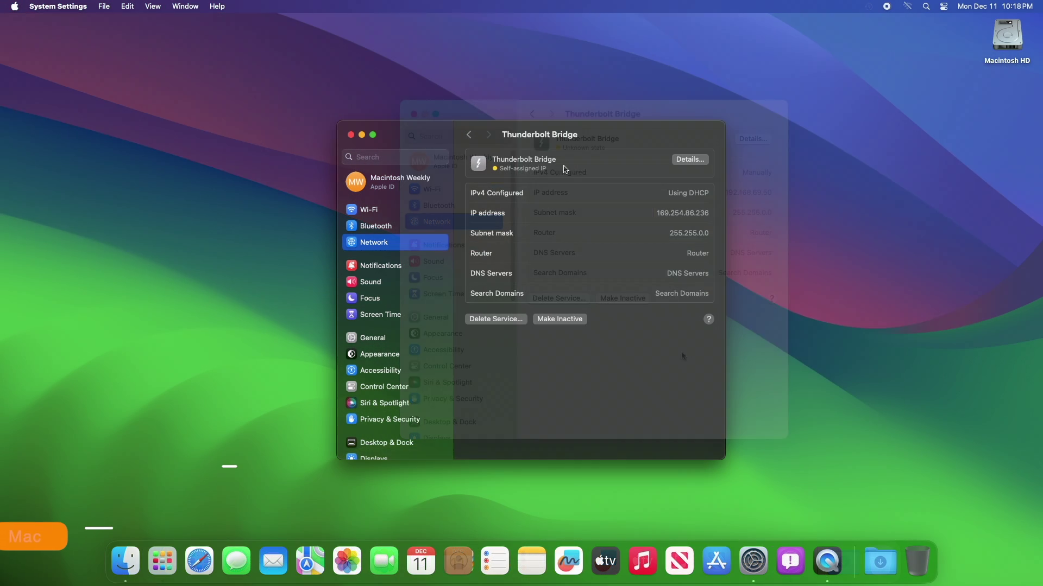
# Set the second Mac's Thunderbolt Bridge to manual IPv4 with IP address 192.168.69.51 and return to the network list
pyautogui.click(688, 160)
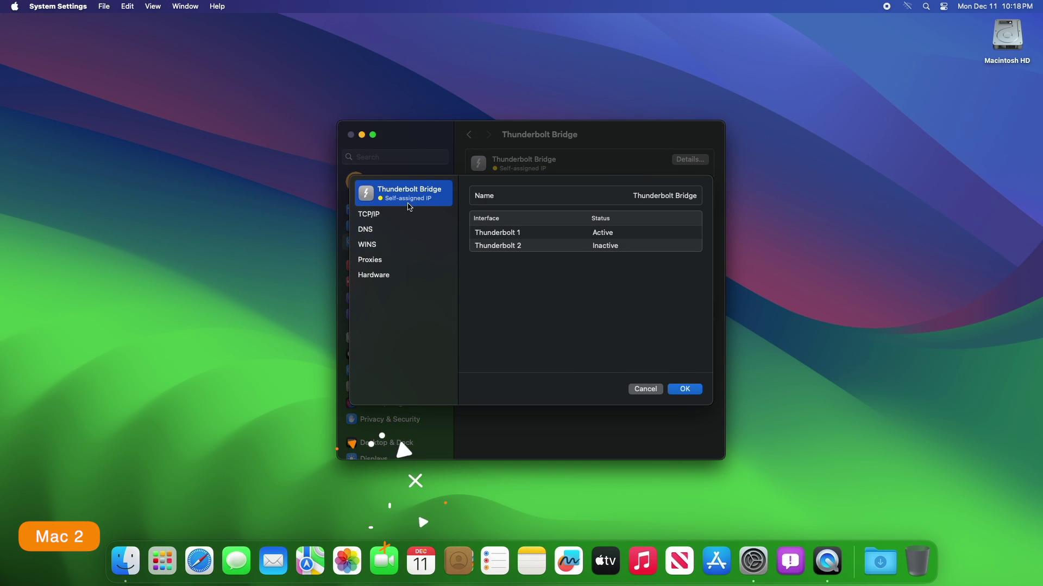
pyautogui.click(408, 214)
pyautogui.click(689, 196)
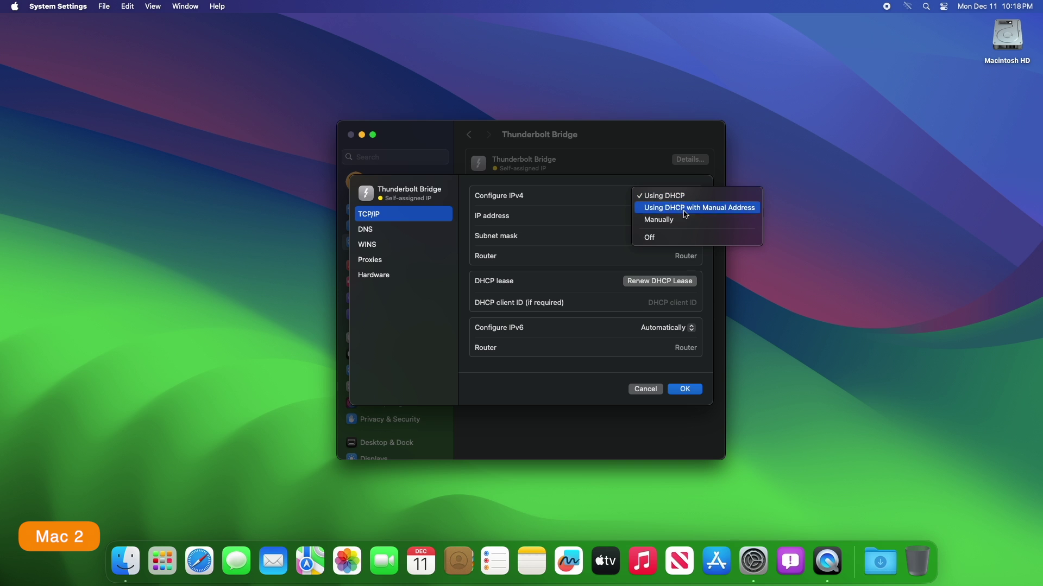
pyautogui.click(679, 219)
pyautogui.moveTo(676, 218); pyautogui.dragTo(711, 226)
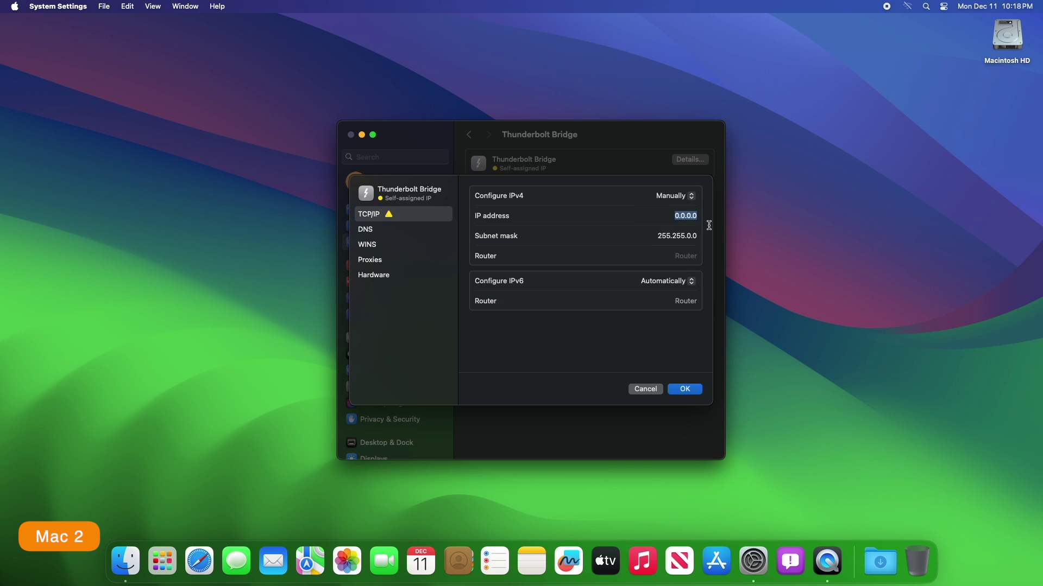
pyautogui.write('192')
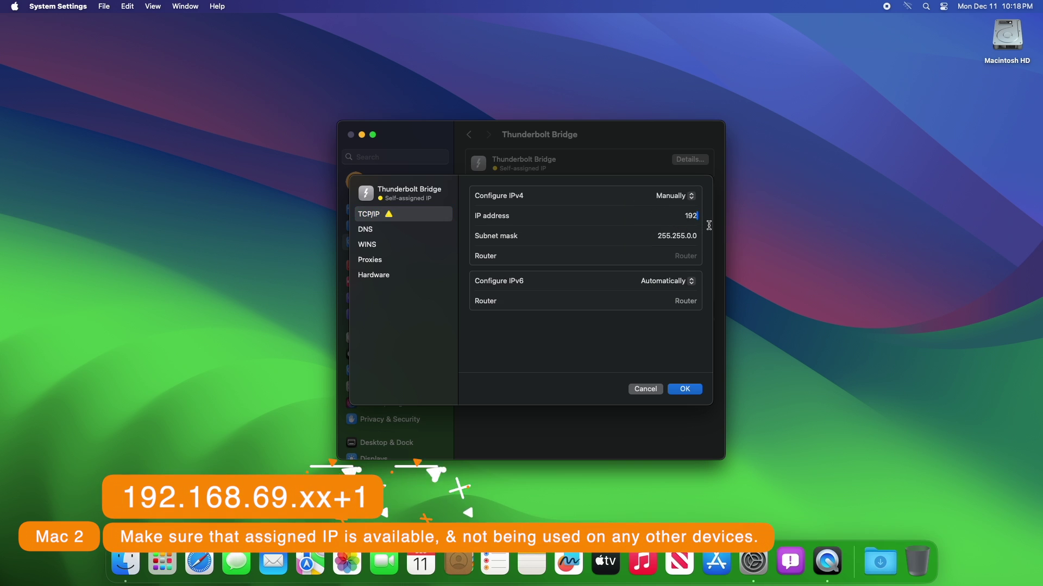
pyautogui.write('.168.6')
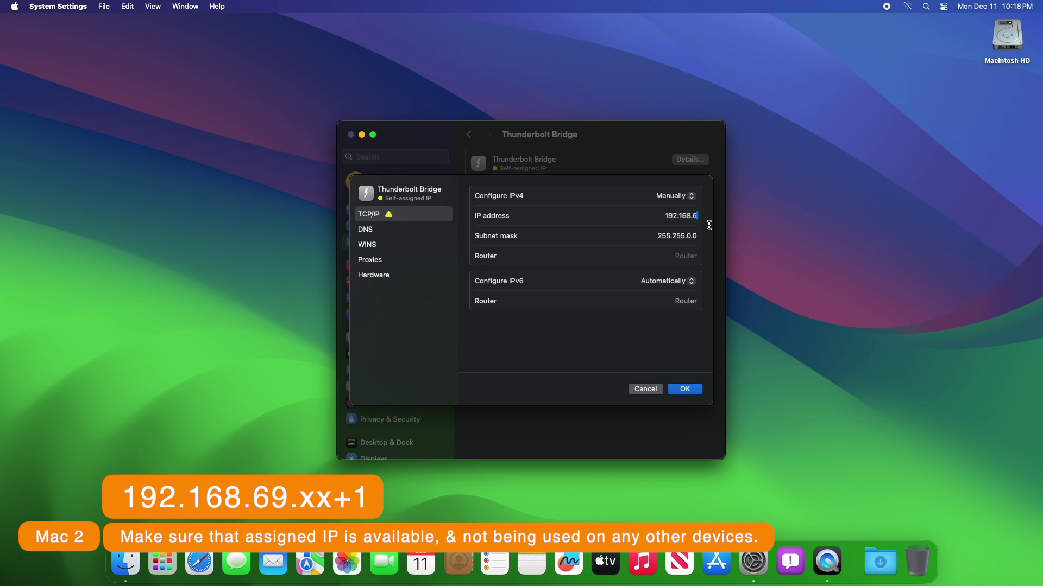
pyautogui.write('9.51')
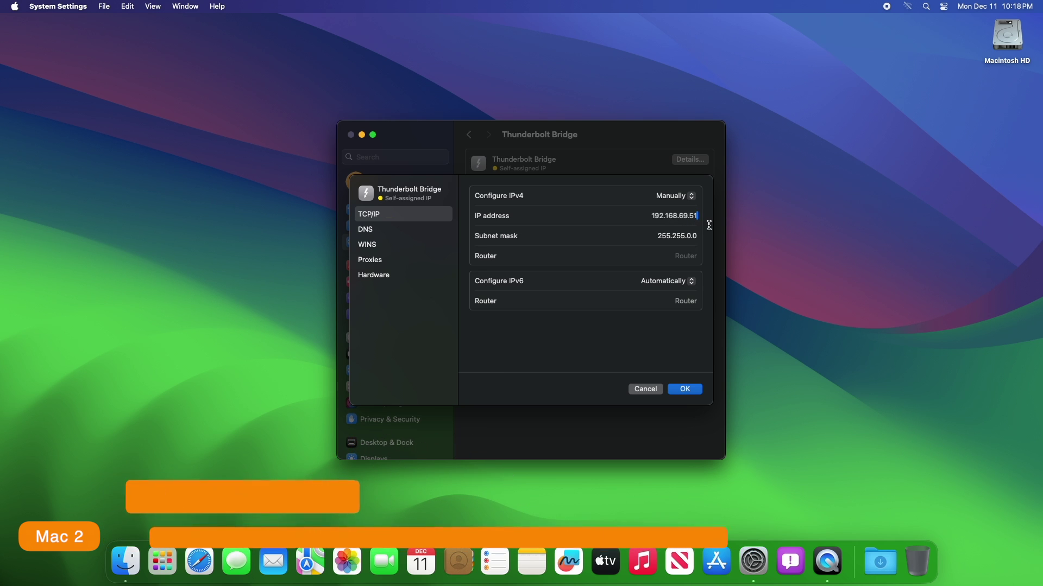
pyautogui.press('Return')
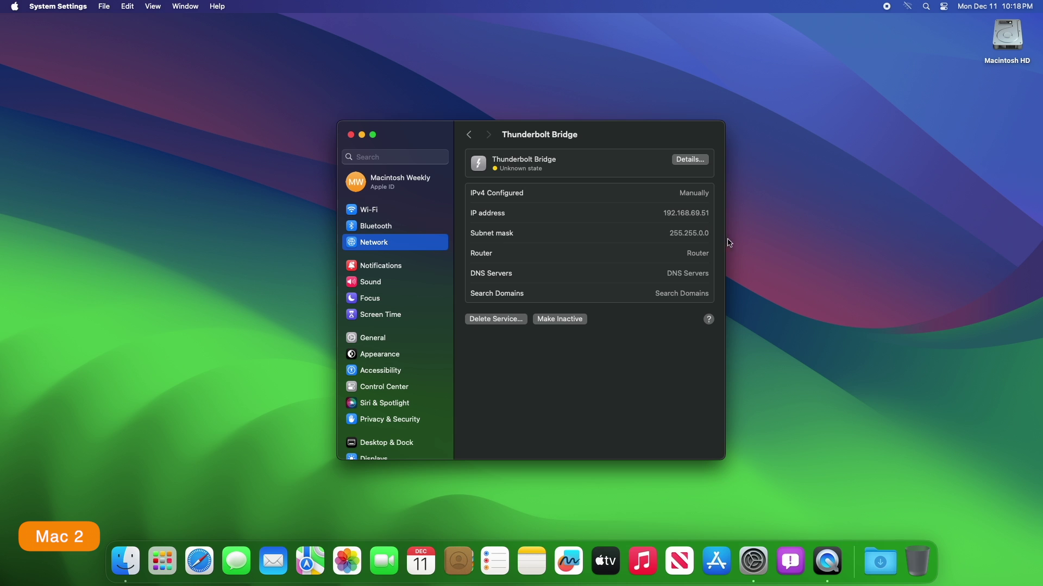
pyautogui.click(403, 245)
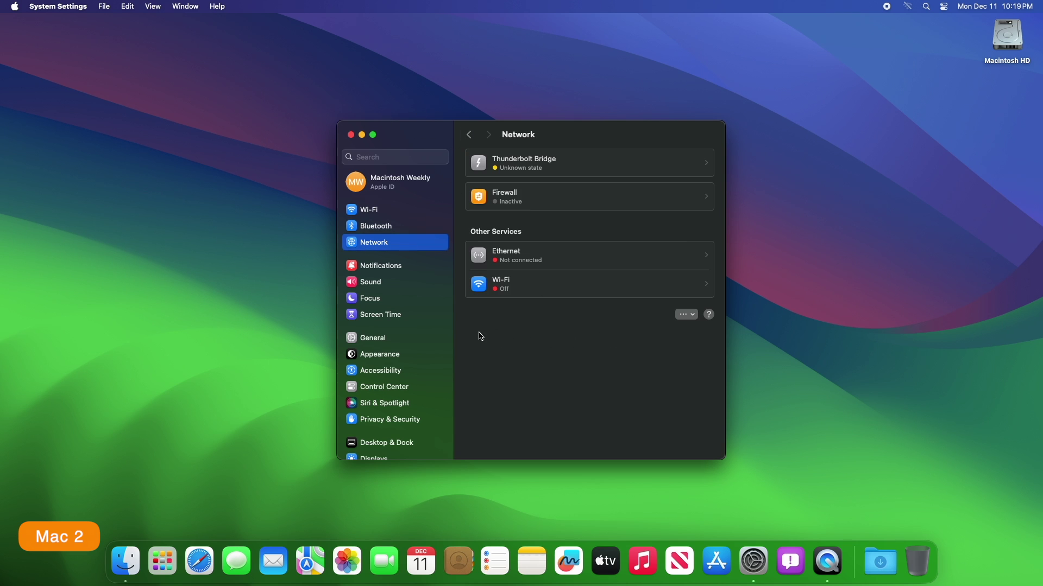
# Open the Sharing settings under General on the second Mac and switch on the first listed sharing service
pyautogui.click(418, 342)
pyautogui.click(514, 372)
pyautogui.click(686, 181)
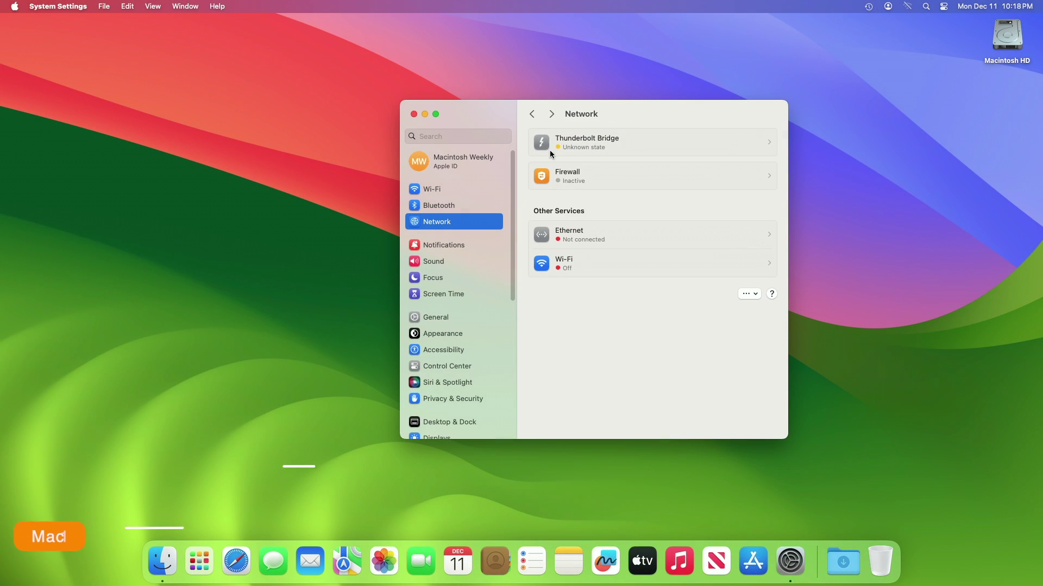
# Switch on the same first listed service in the first Mac's General Sharing settings
pyautogui.click(454, 317)
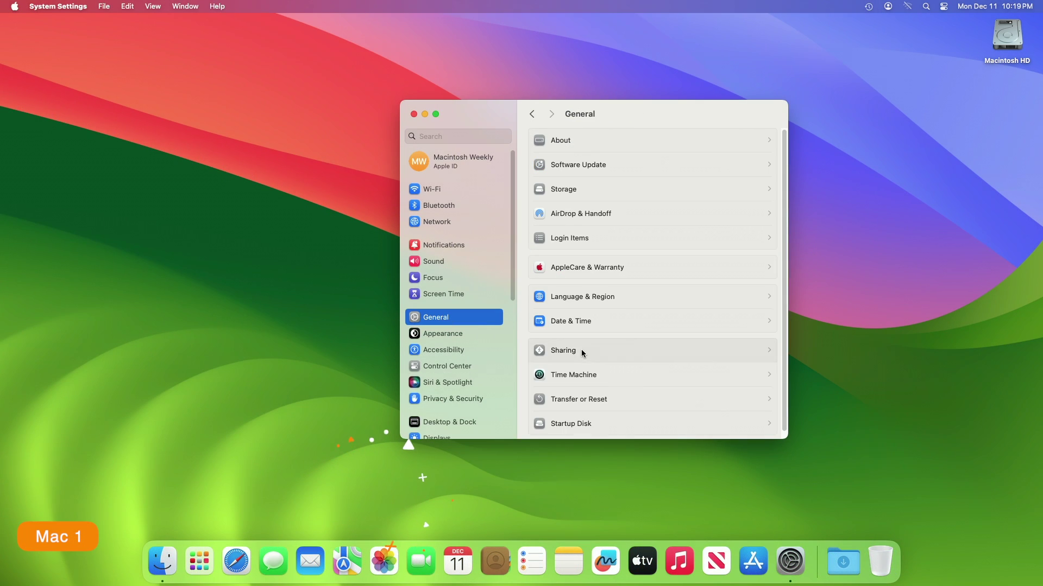
pyautogui.click(581, 351)
pyautogui.click(748, 159)
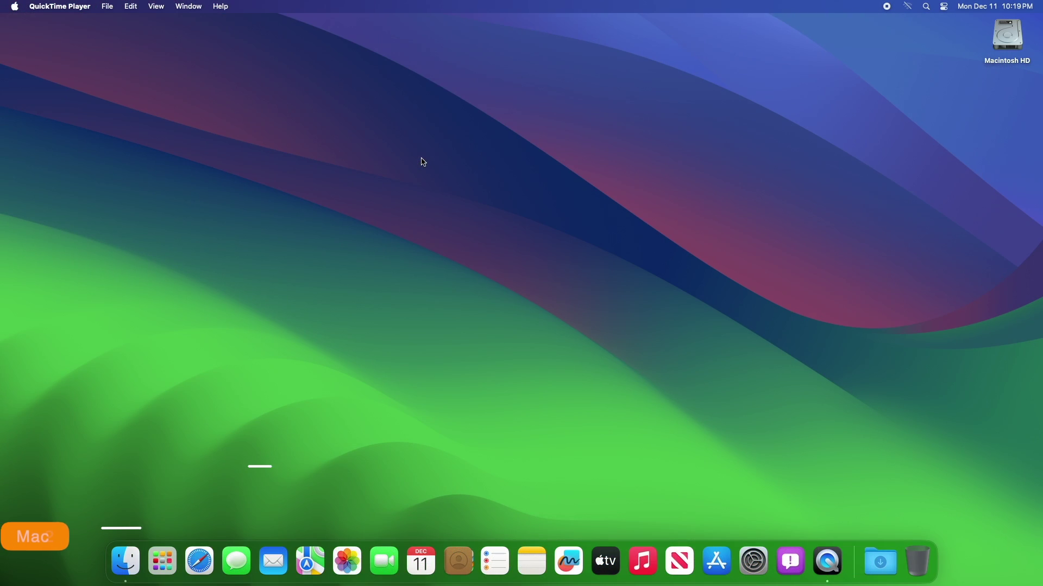
pyautogui.click(420, 174)
pyautogui.click(143, 7)
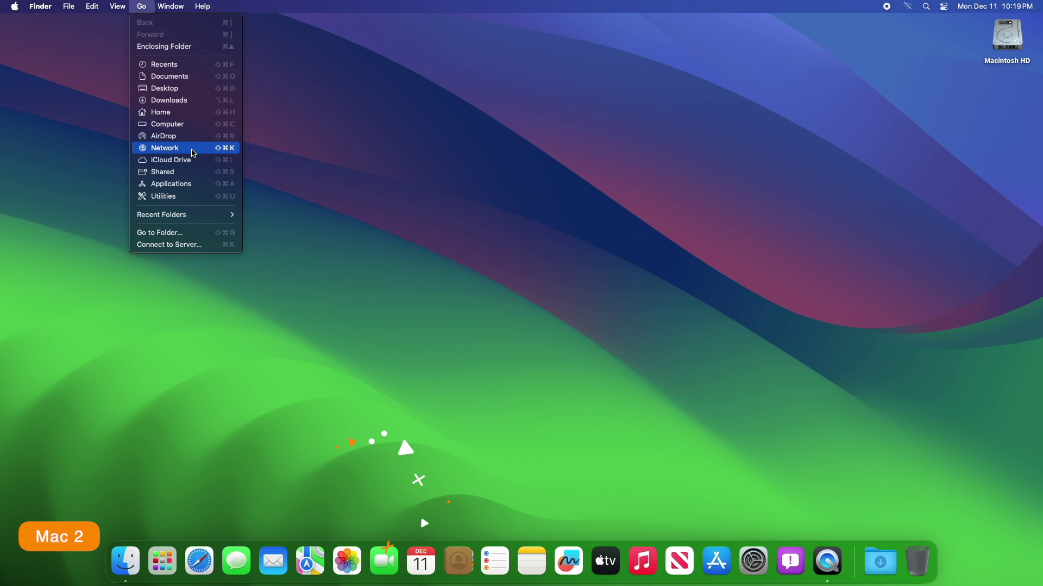
pyautogui.click(197, 150)
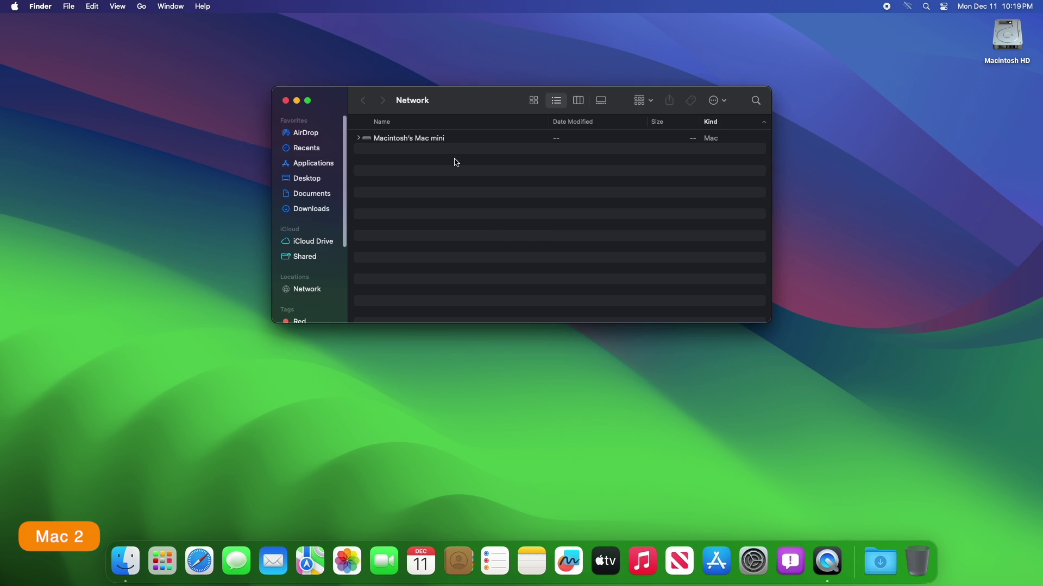
pyautogui.doubleClick(450, 139)
pyautogui.click(729, 126)
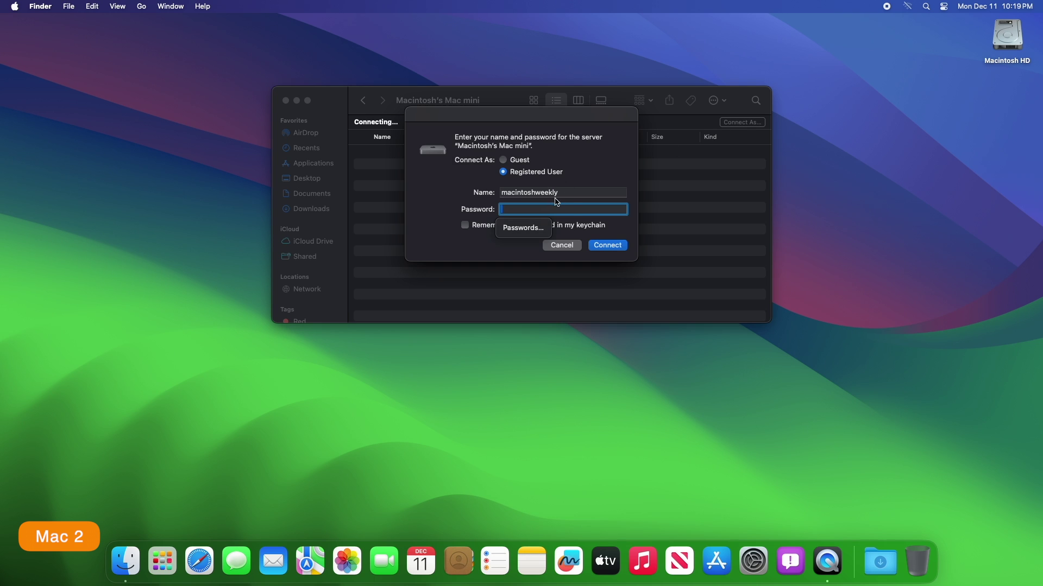
pyautogui.write('••')
pyautogui.press('Return')
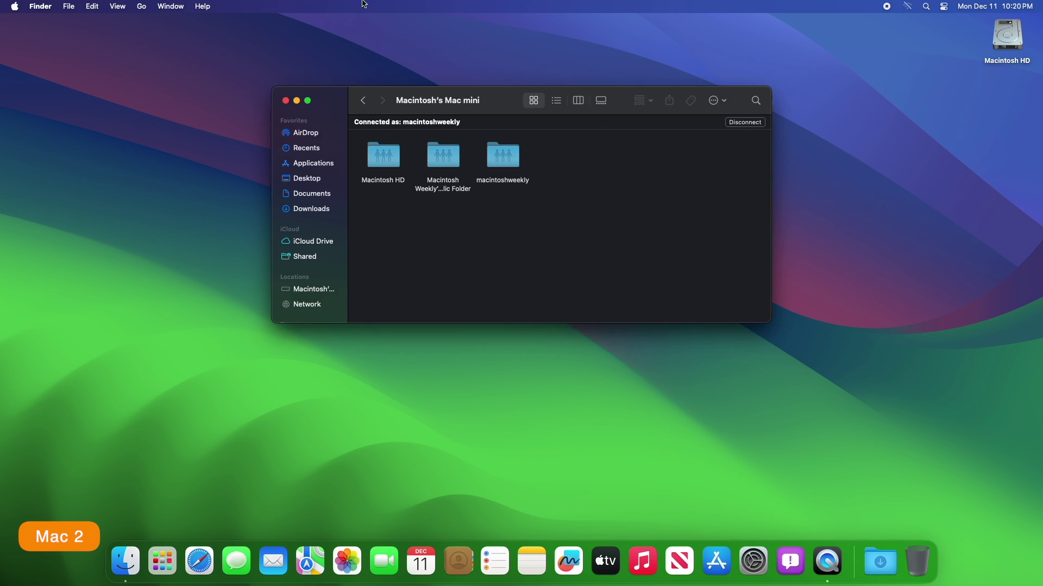
# Copy Install macOS Sonoma from the second Mac's Applications folder into the Desktop folder of the first Mac's shared home folder
pyautogui.doubleClick(507, 163)
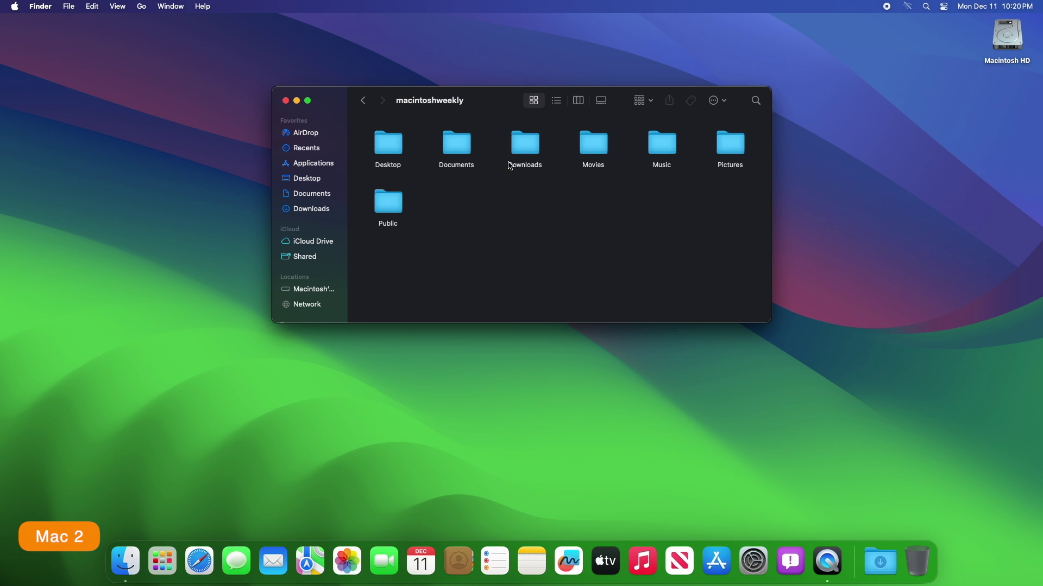
pyautogui.doubleClick(401, 147)
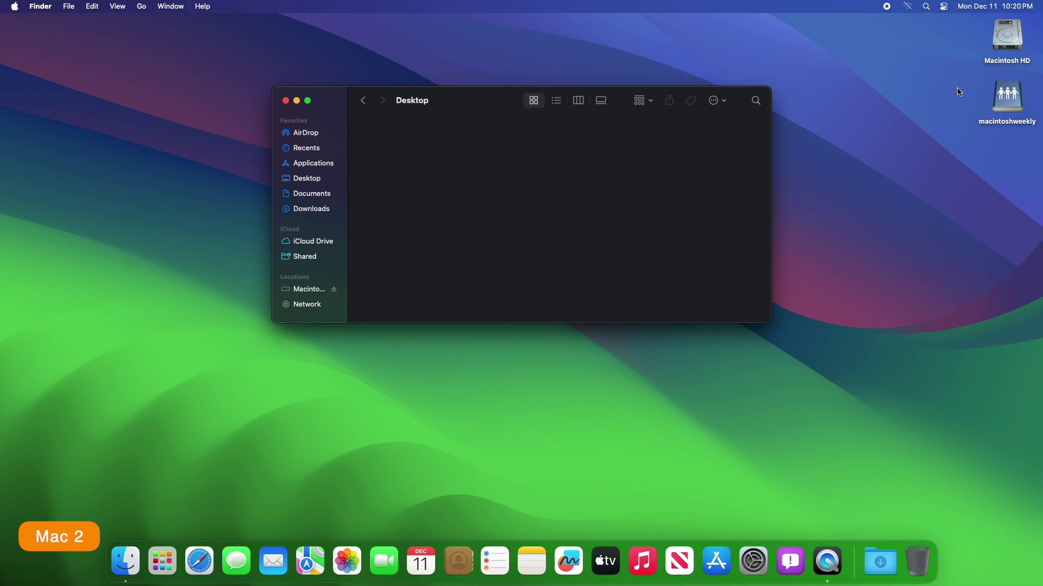
pyautogui.doubleClick(1003, 42)
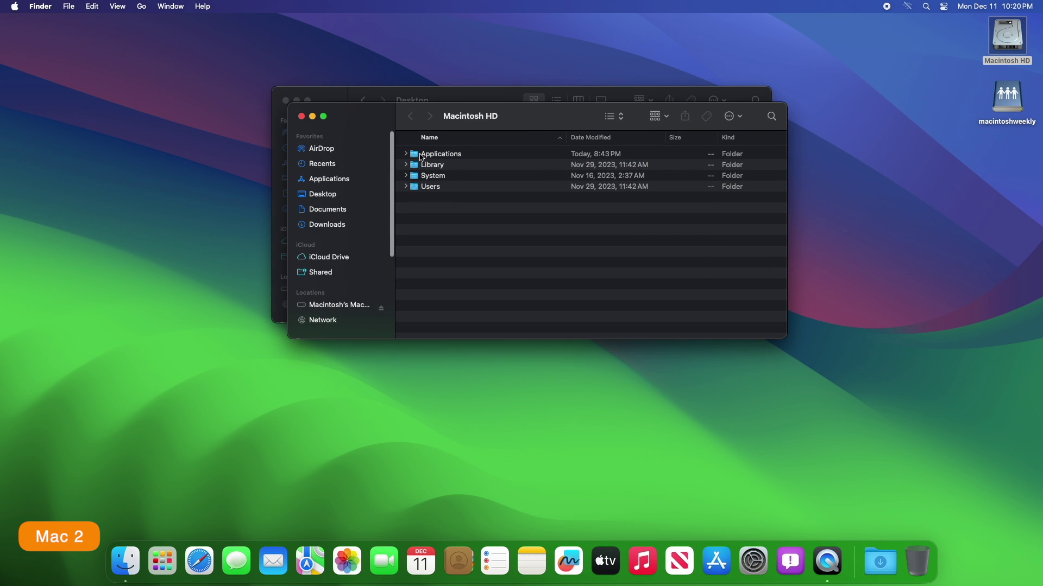
pyautogui.click(336, 183)
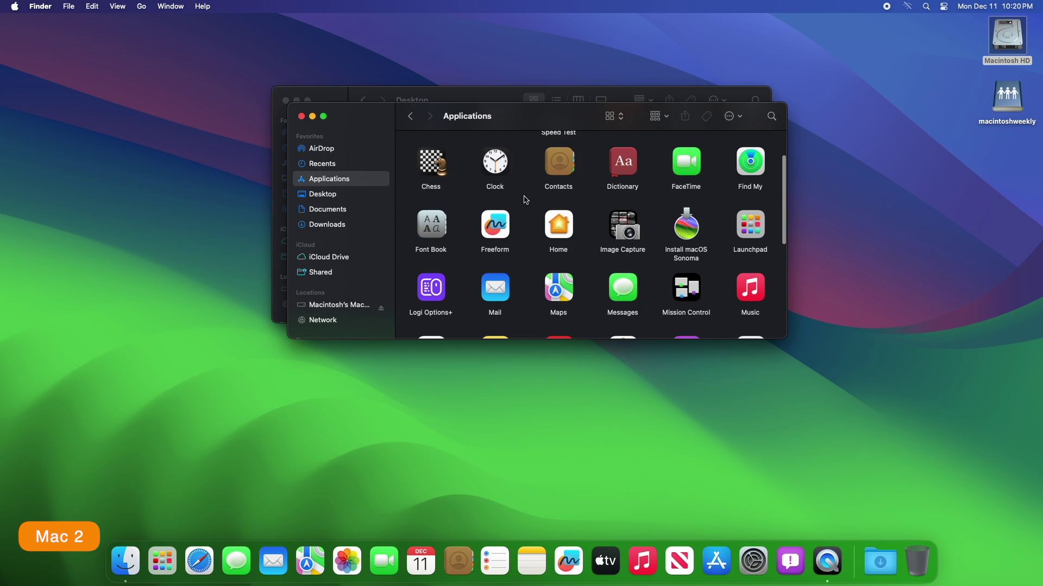
pyautogui.click(693, 230)
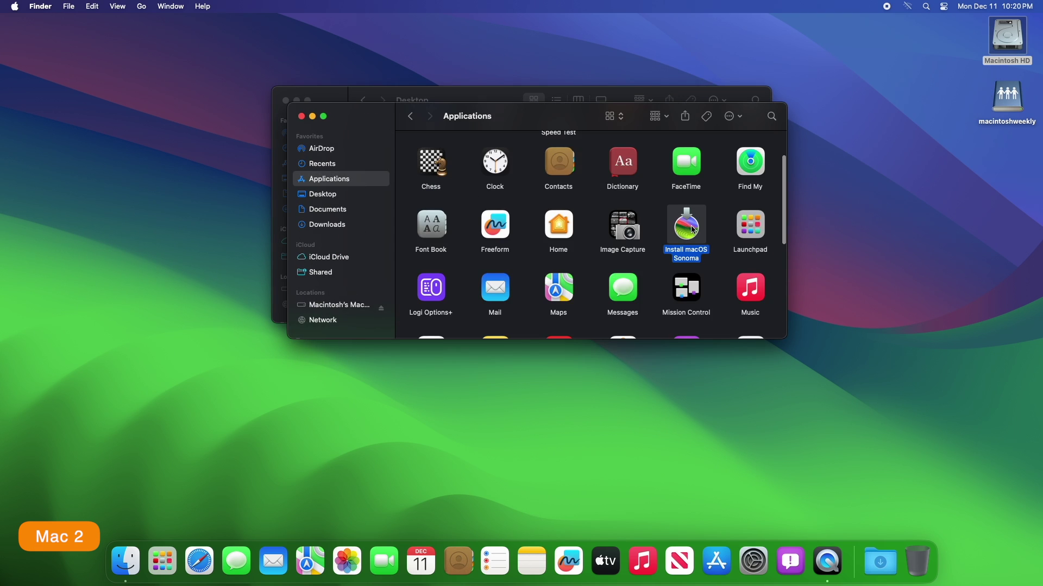
pyautogui.click(301, 116)
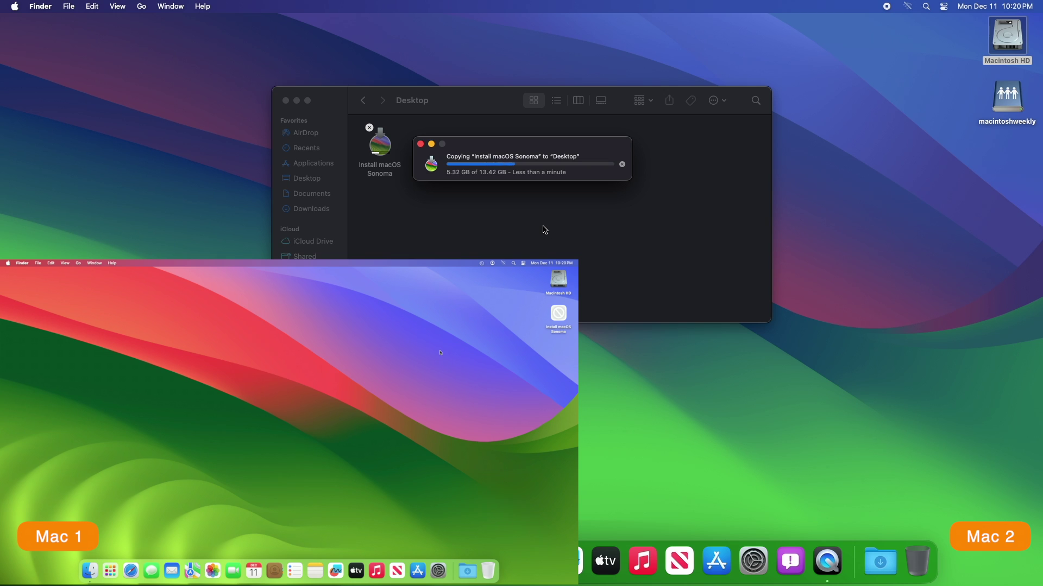
# Open Activity Monitor on both Macs to examine network transfer rates during the copy, and close its window on the second Mac
pyautogui.press('super+space')
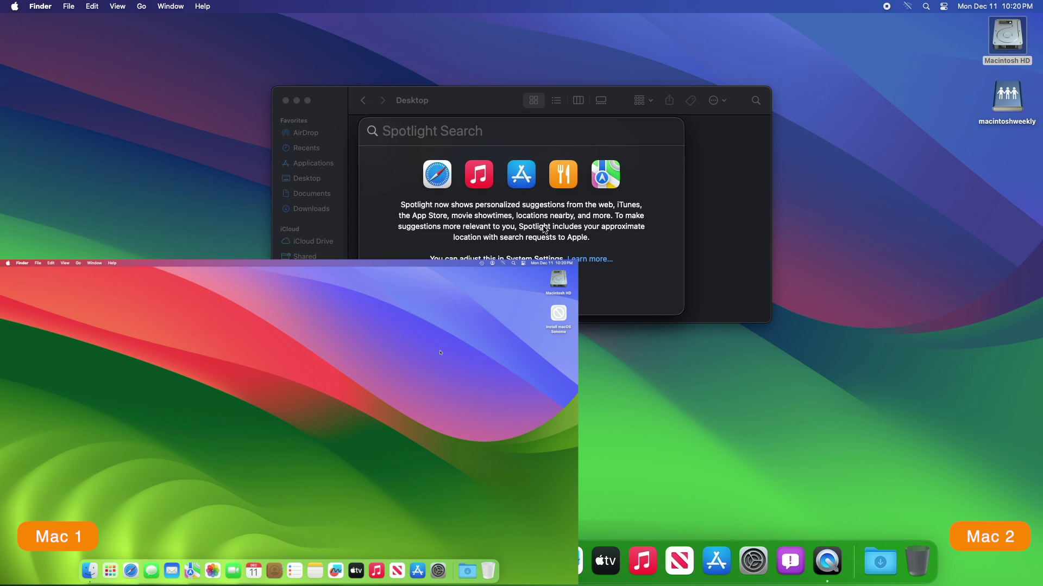
pyautogui.write('activity Monitor')
pyautogui.press('Return')
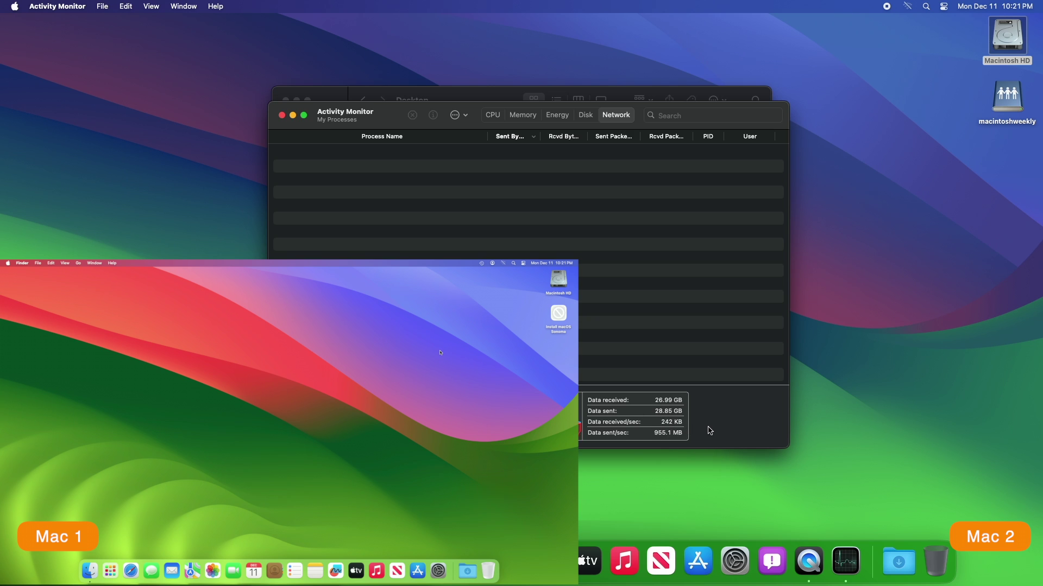
pyautogui.press('super+space')
pyautogui.write('act')
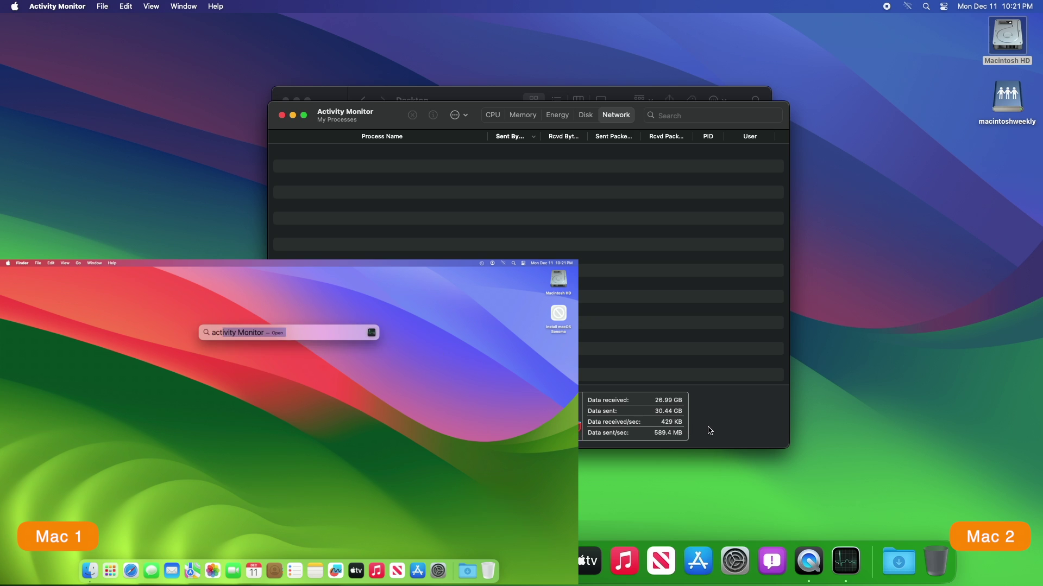
pyautogui.press('Return')
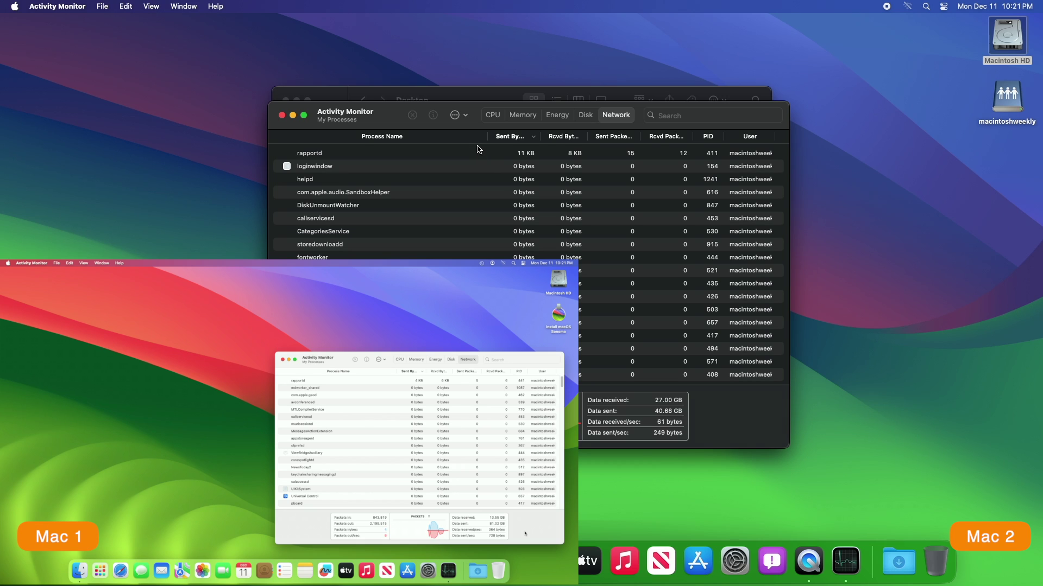
pyautogui.click(282, 115)
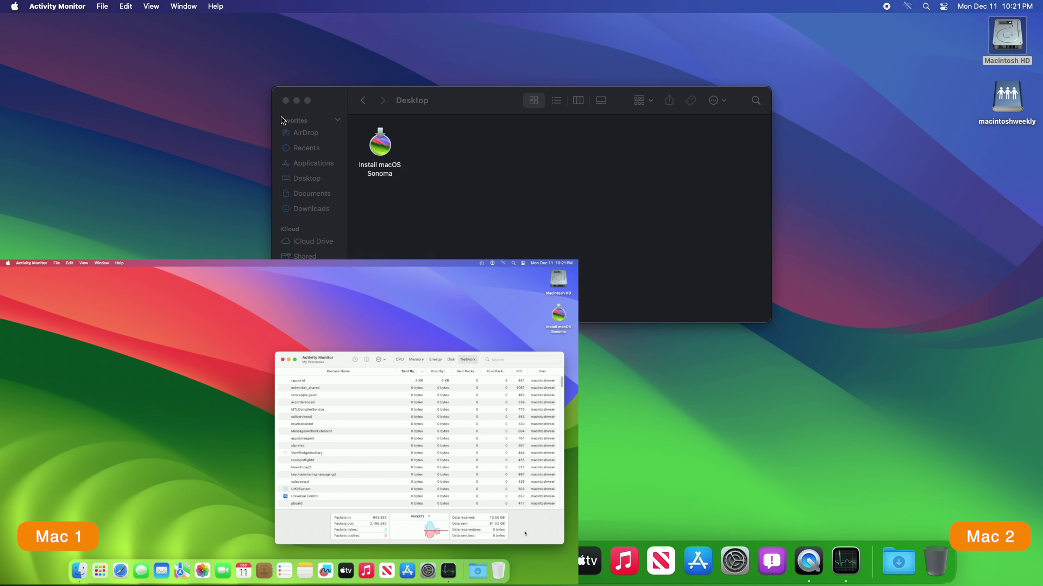
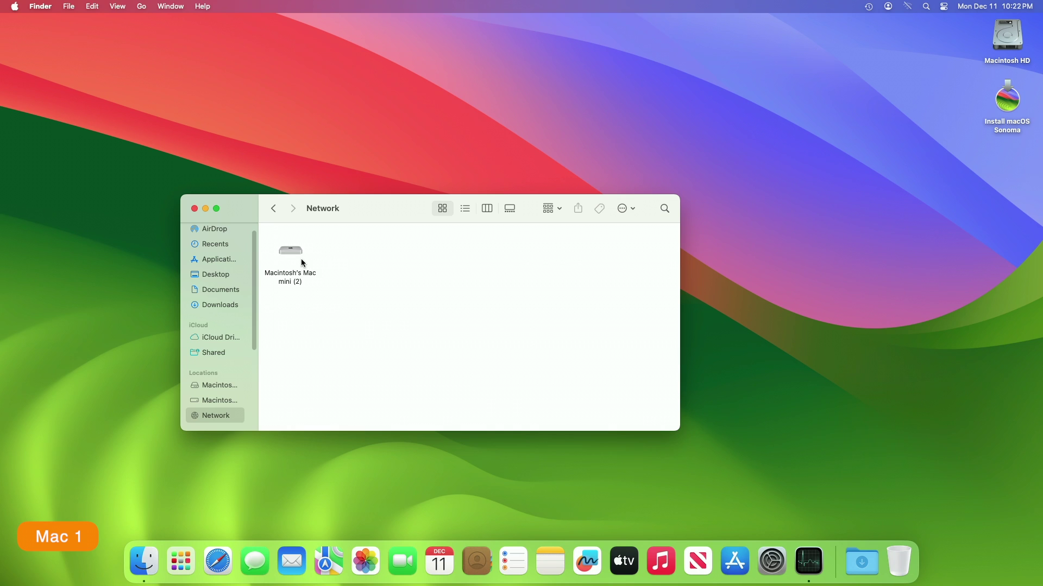
pyautogui.doubleClick(297, 253)
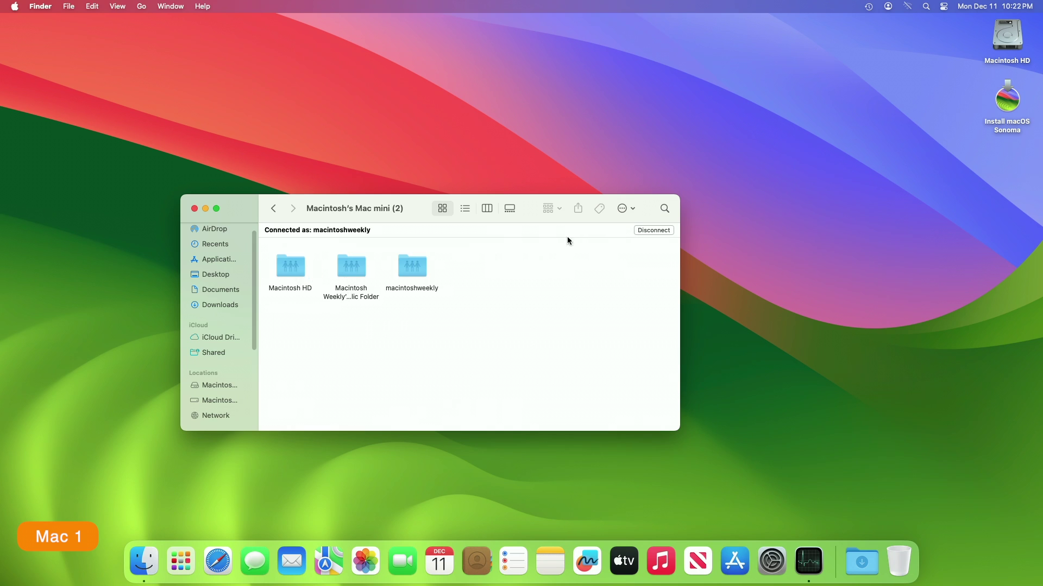
pyautogui.click(662, 231)
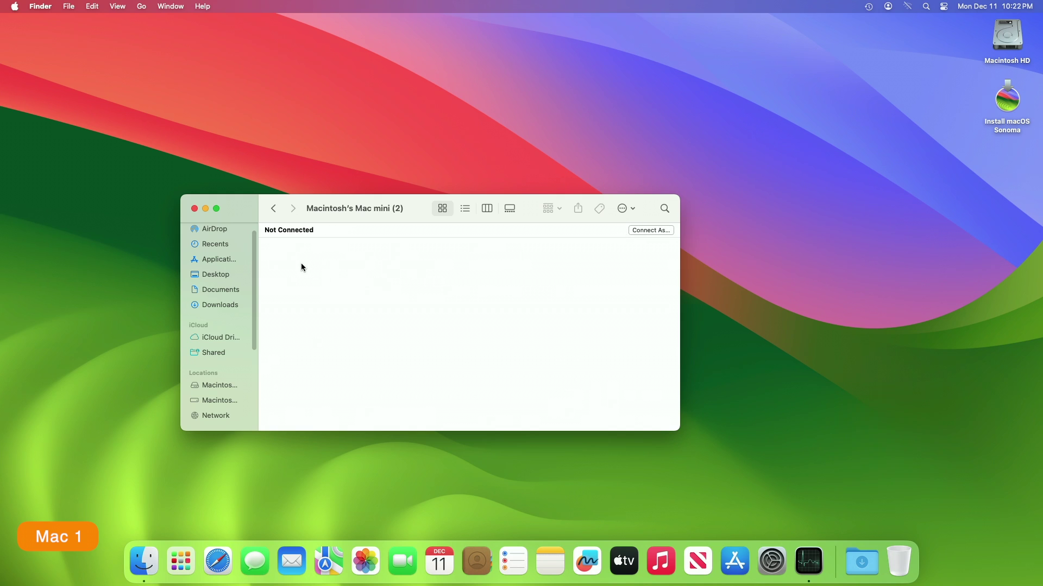
pyautogui.click(229, 411)
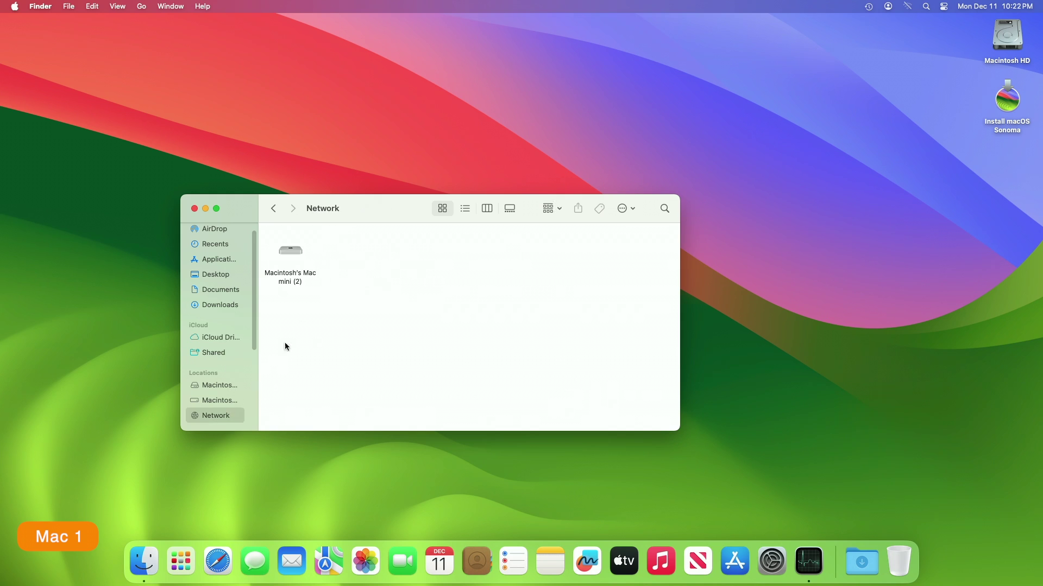
pyautogui.click(291, 255)
pyautogui.press('space')
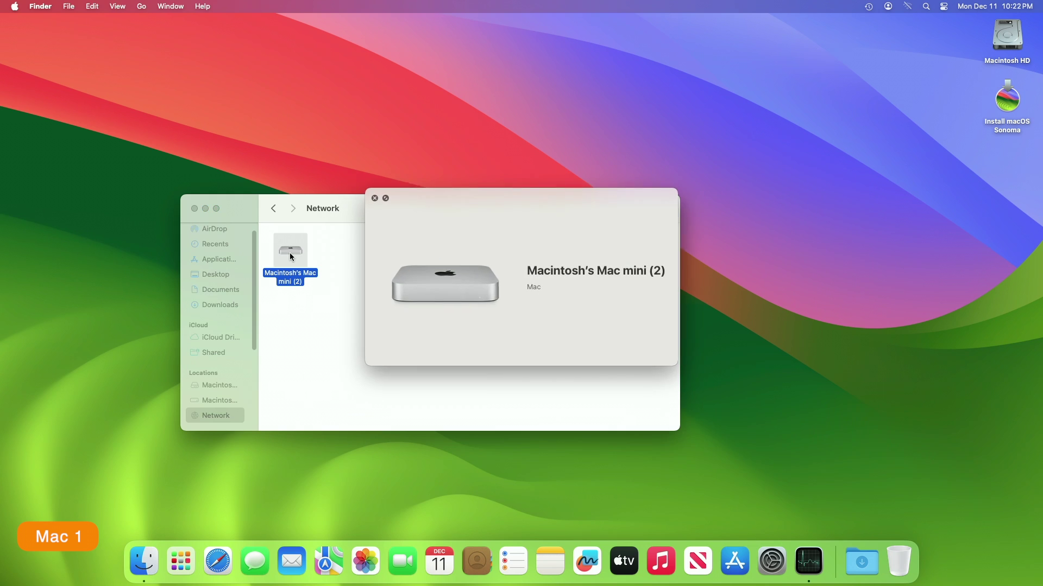
pyautogui.press('space')
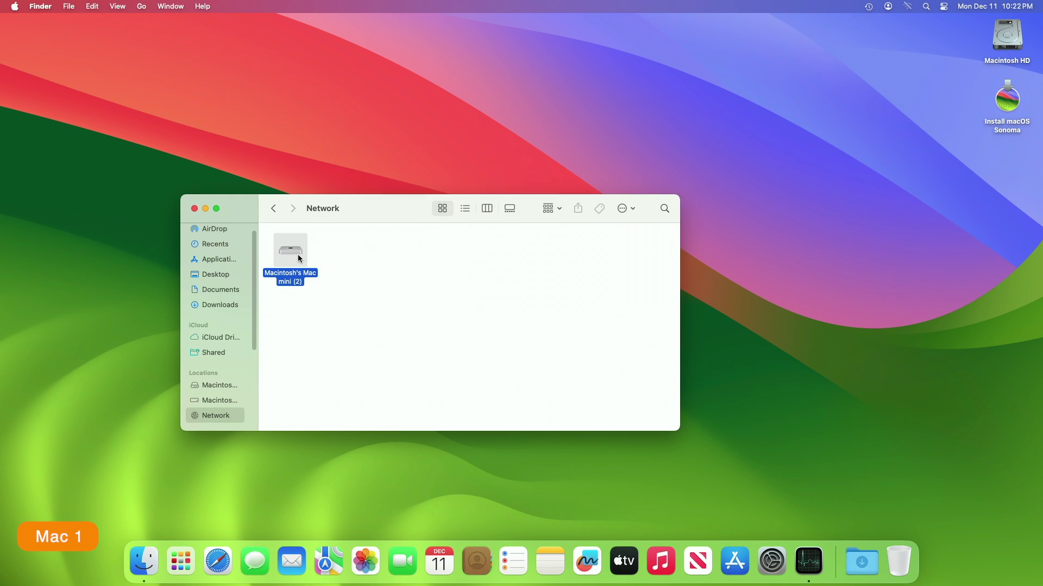
pyautogui.doubleClick(298, 256)
pyautogui.click(661, 234)
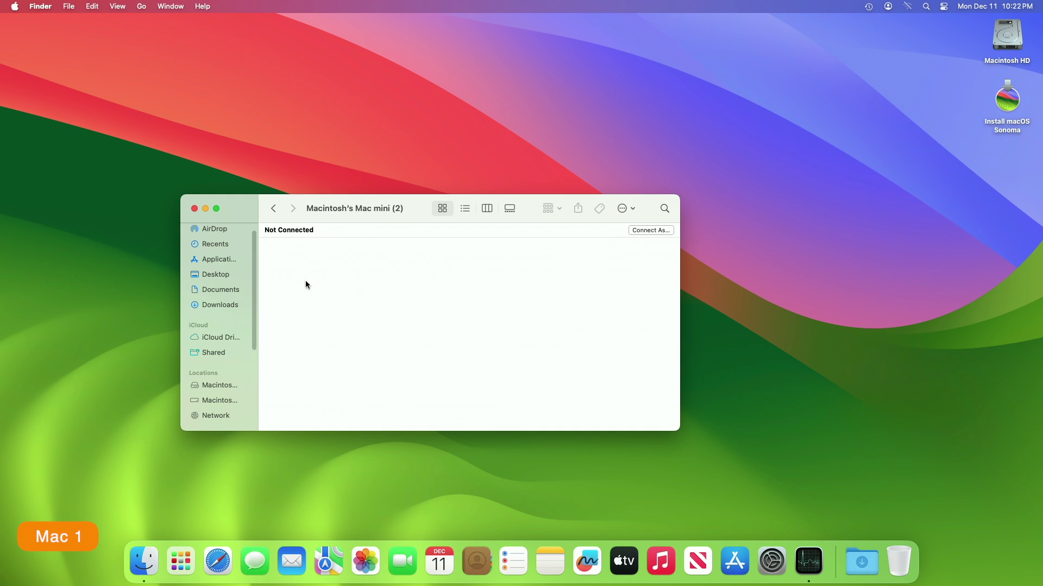
pyautogui.click(219, 415)
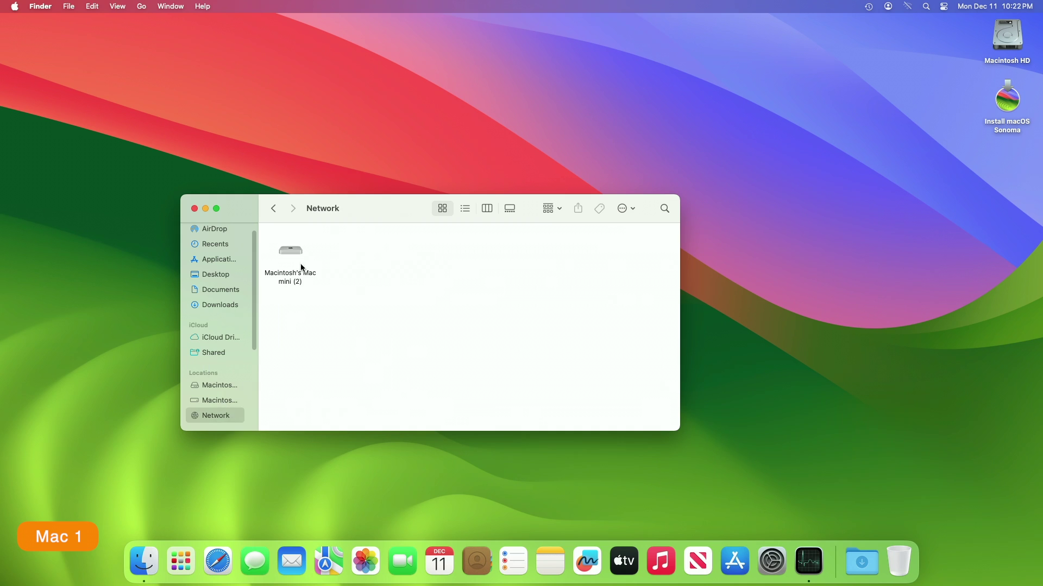
pyautogui.doubleClick(291, 249)
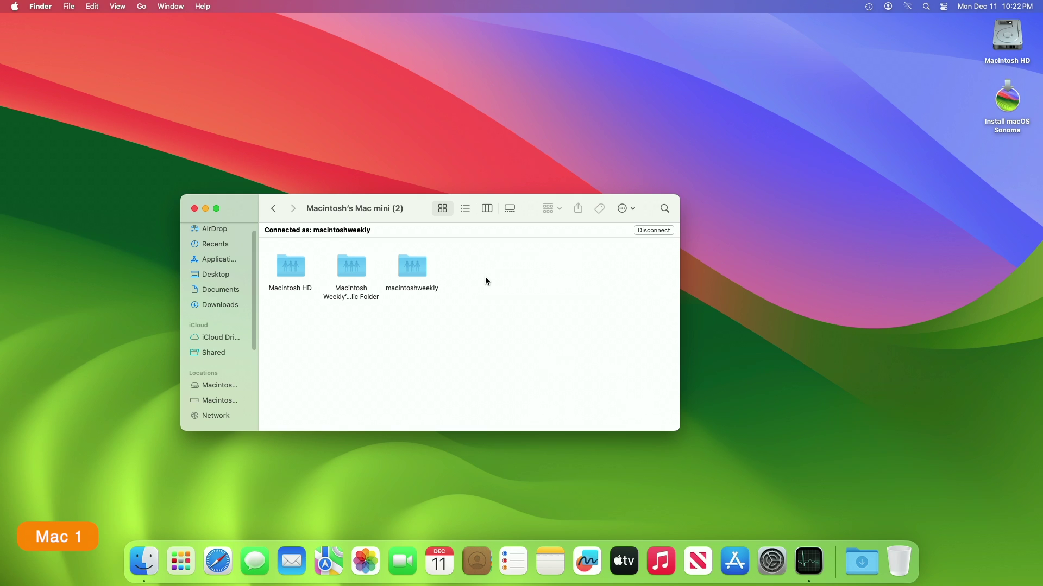
pyautogui.click(274, 209)
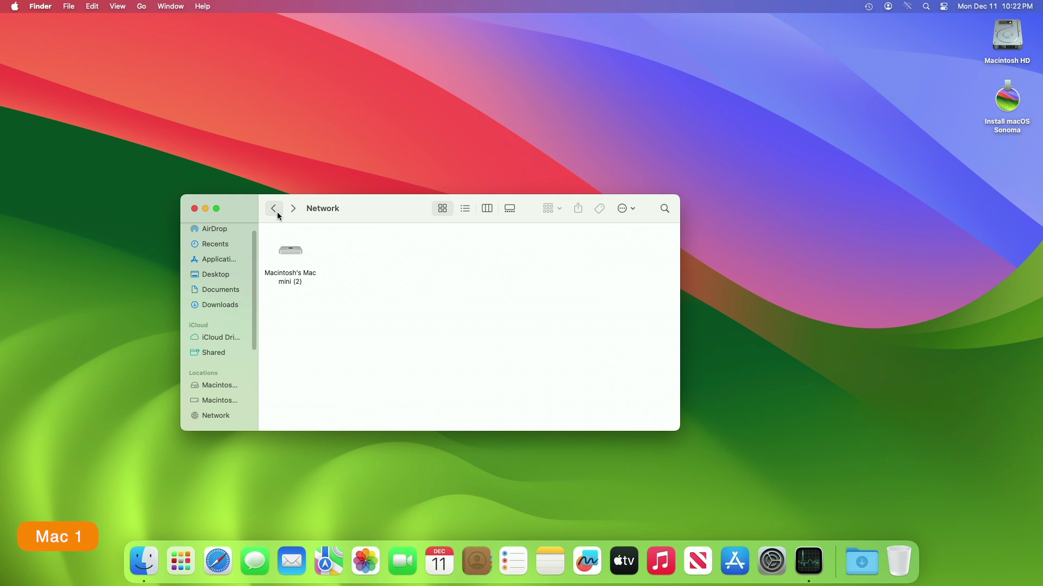
pyautogui.doubleClick(292, 252)
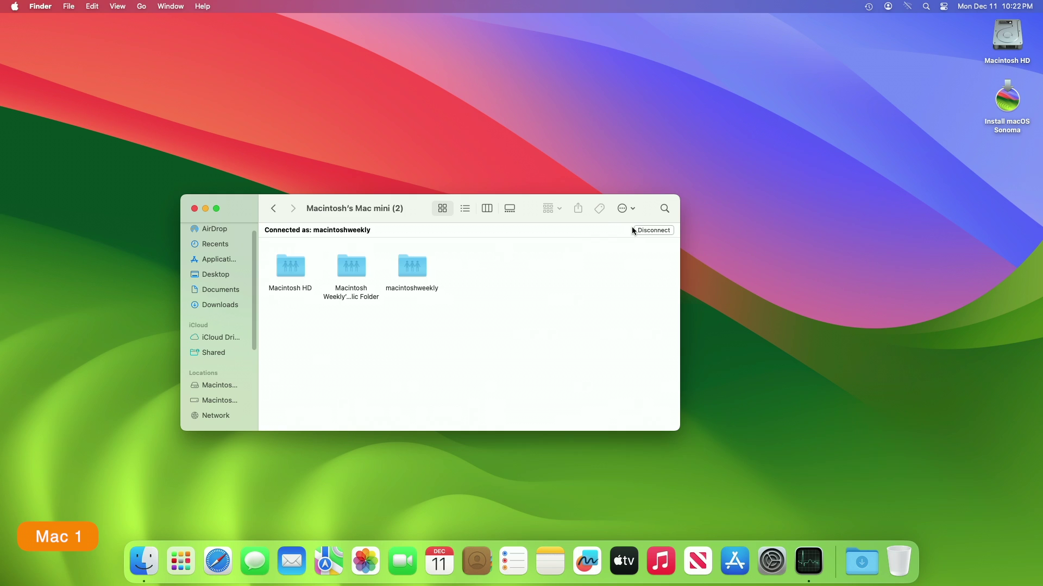
pyautogui.click(274, 209)
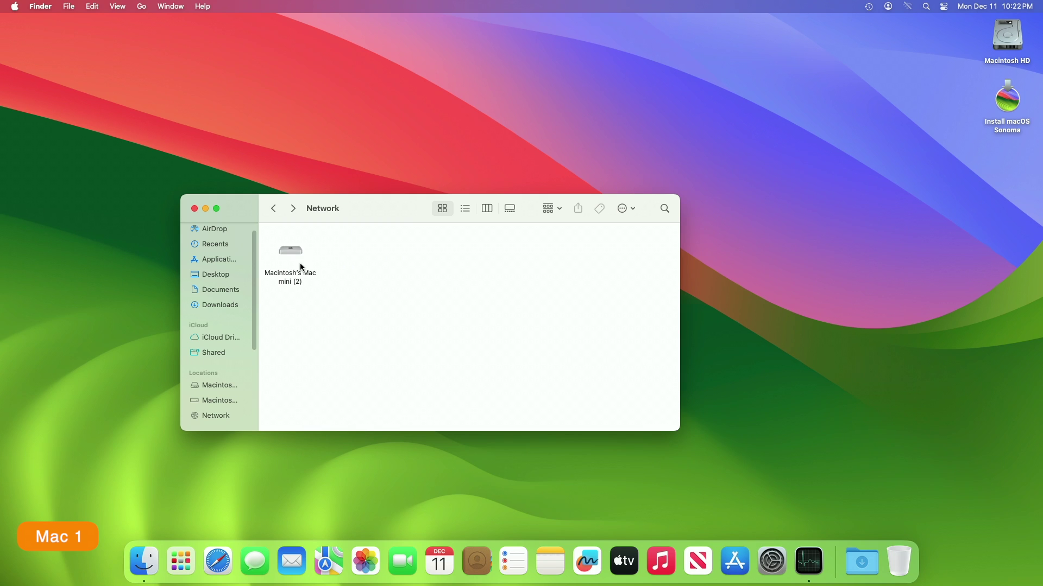
pyautogui.click(295, 253)
pyautogui.click(658, 231)
pyautogui.click(299, 253)
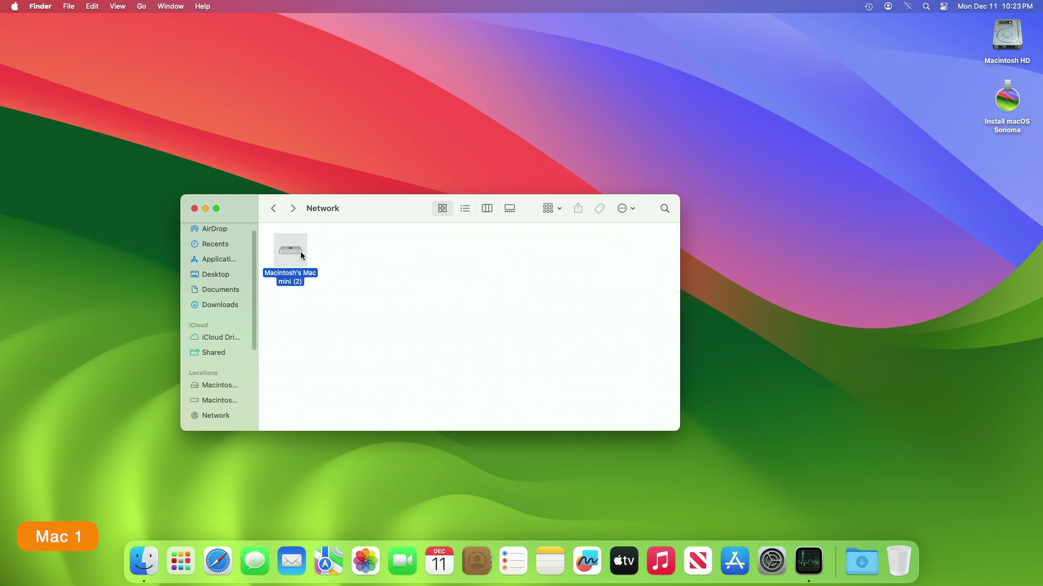
pyautogui.doubleClick(302, 255)
pyautogui.click(640, 230)
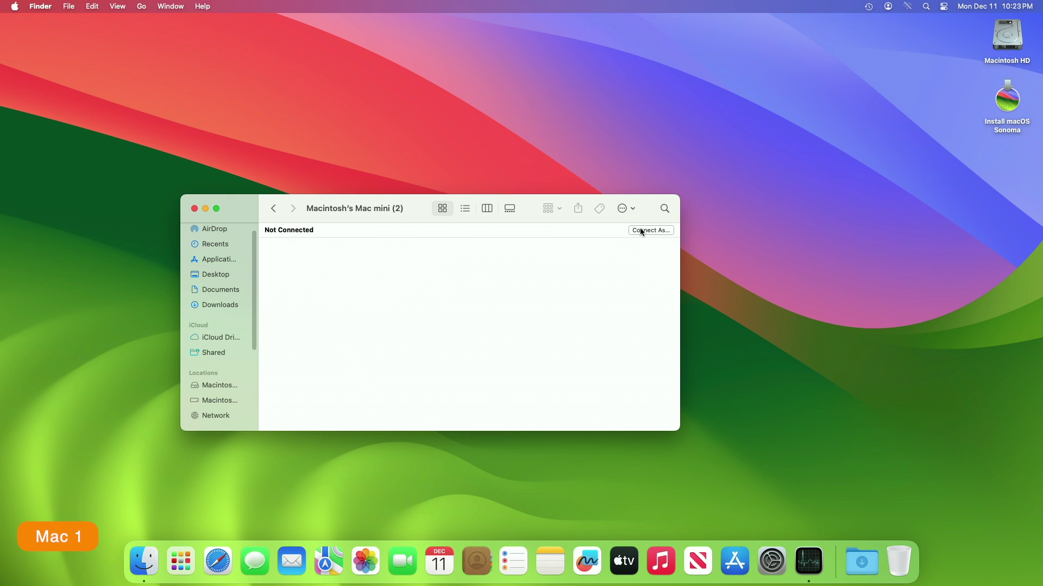
pyautogui.click(642, 231)
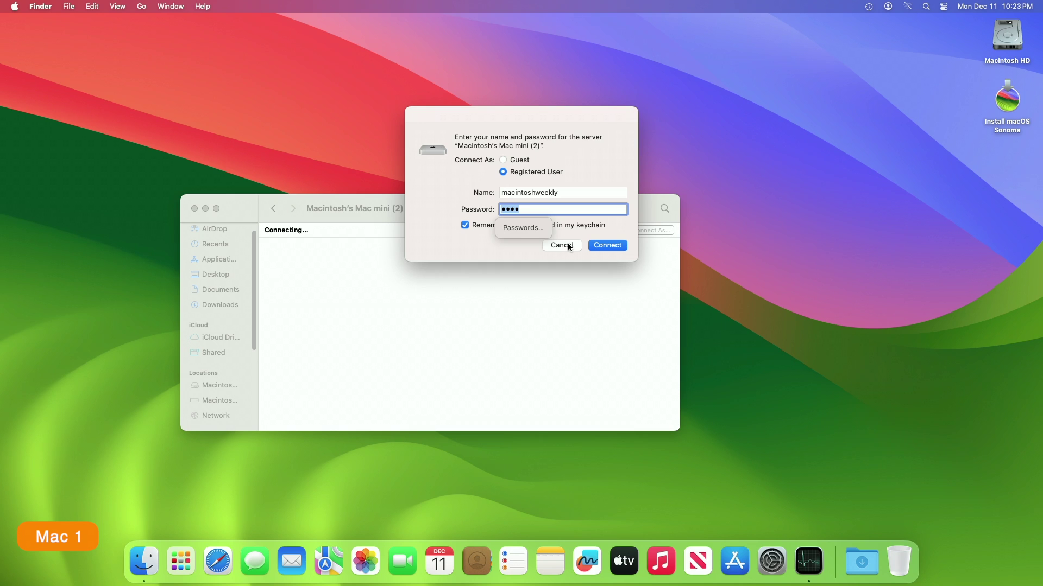
pyautogui.click(539, 233)
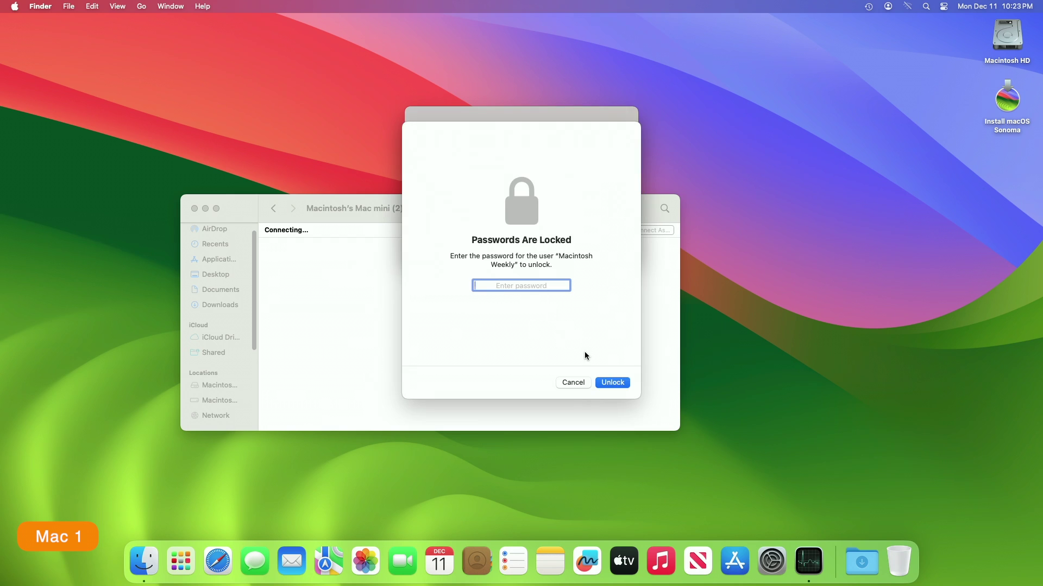
pyautogui.write('••••••')
pyautogui.press('Return')
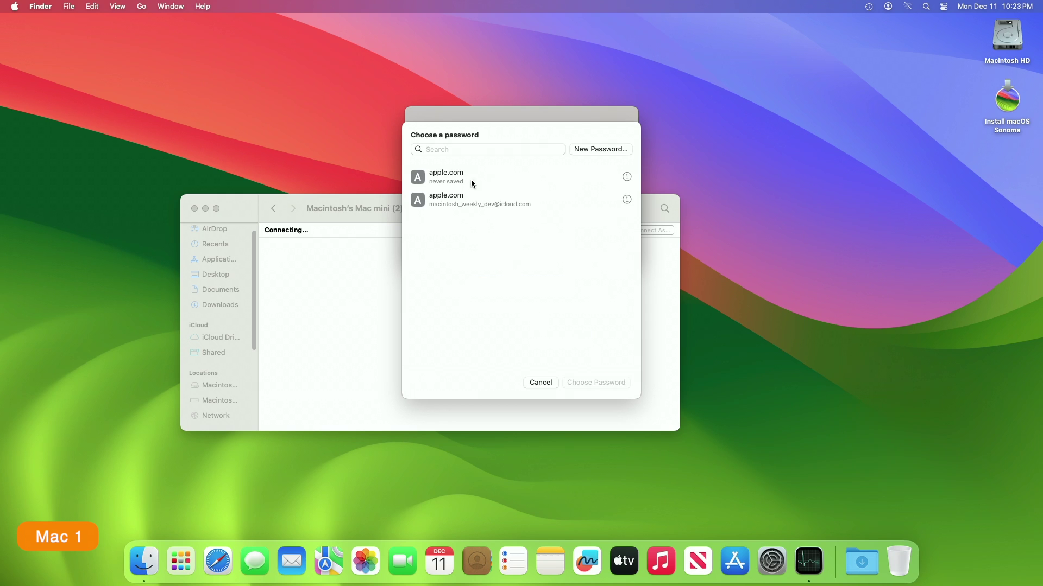
# Inspect the saved apple.com logins, cancel choosing one, and connect to the server with the credentials already filled in
pyautogui.click(626, 200)
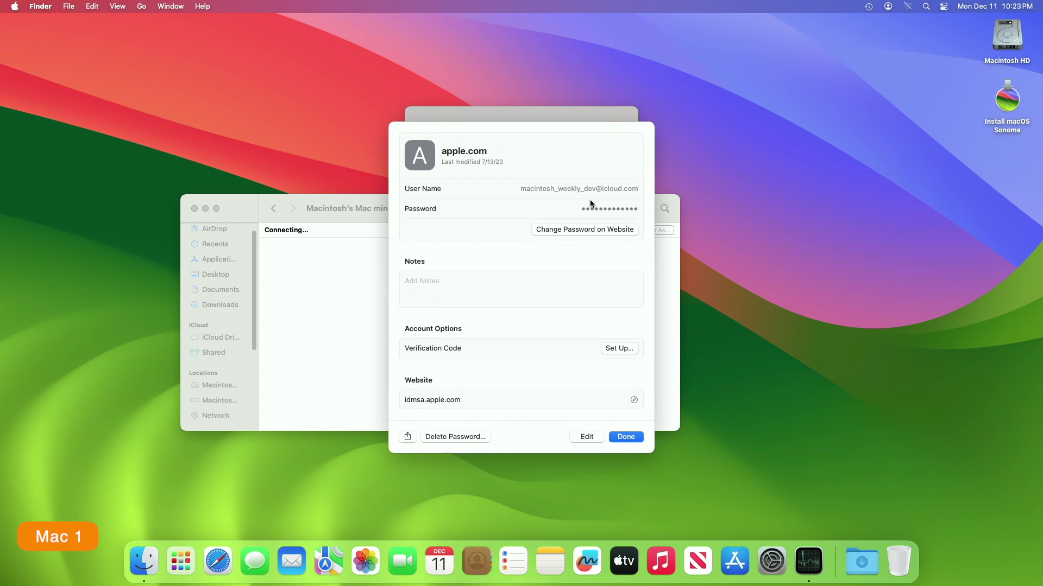
pyautogui.click(624, 437)
pyautogui.click(484, 176)
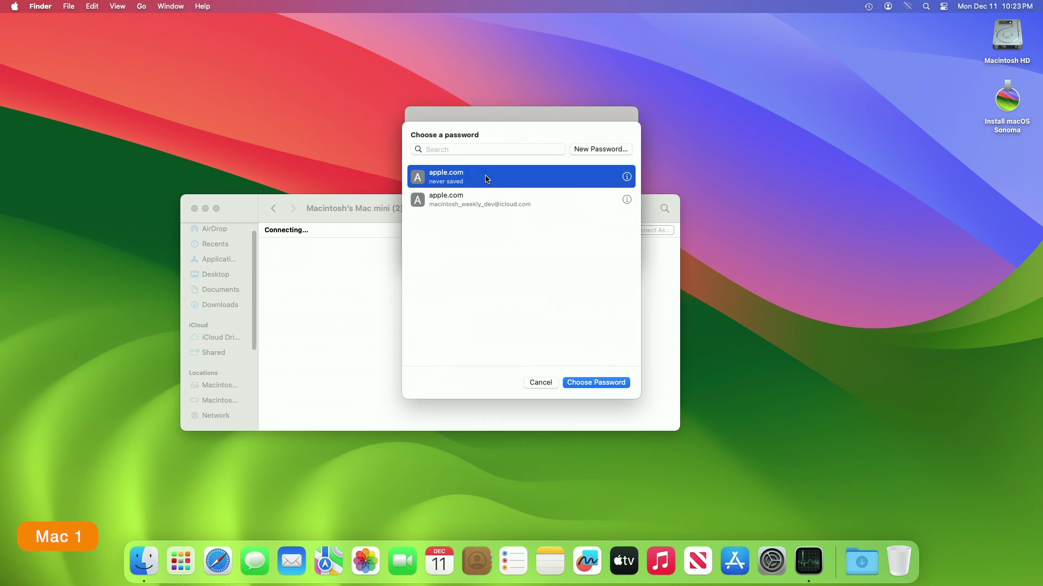
pyautogui.click(542, 382)
pyautogui.press('Return')
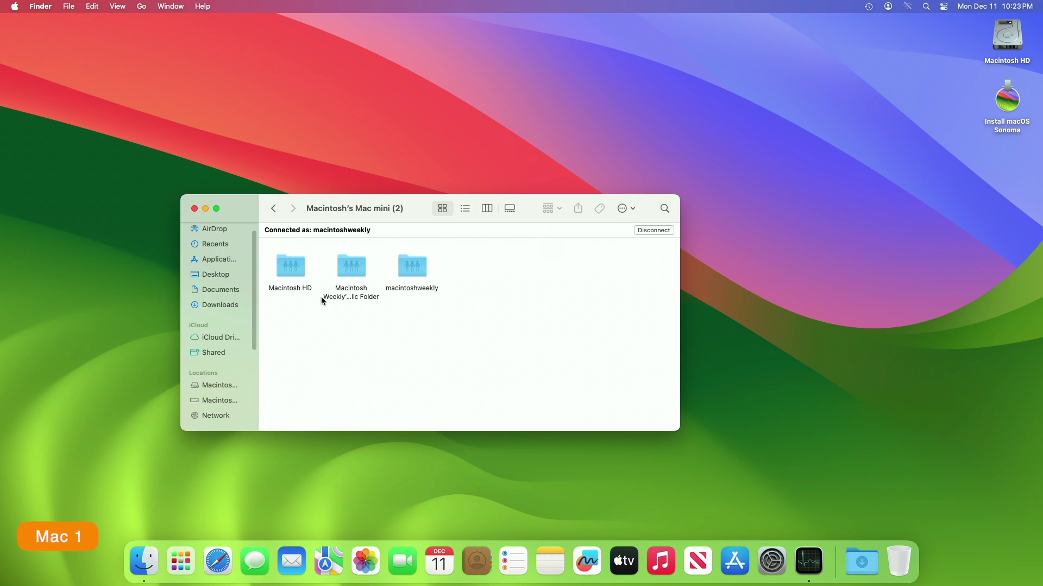
pyautogui.click(654, 230)
pyautogui.click(274, 208)
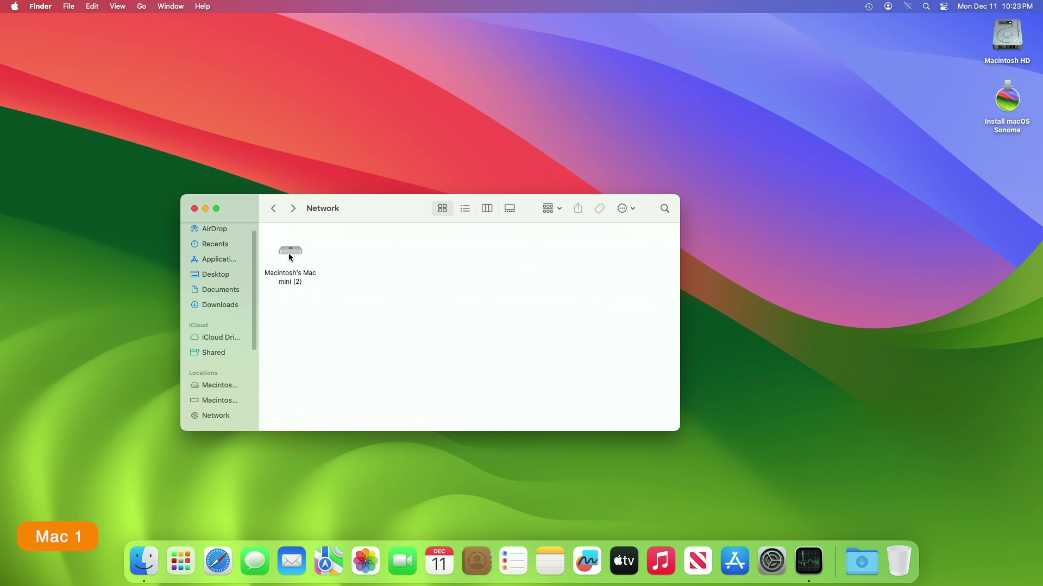
pyautogui.doubleClick(289, 248)
pyautogui.click(669, 230)
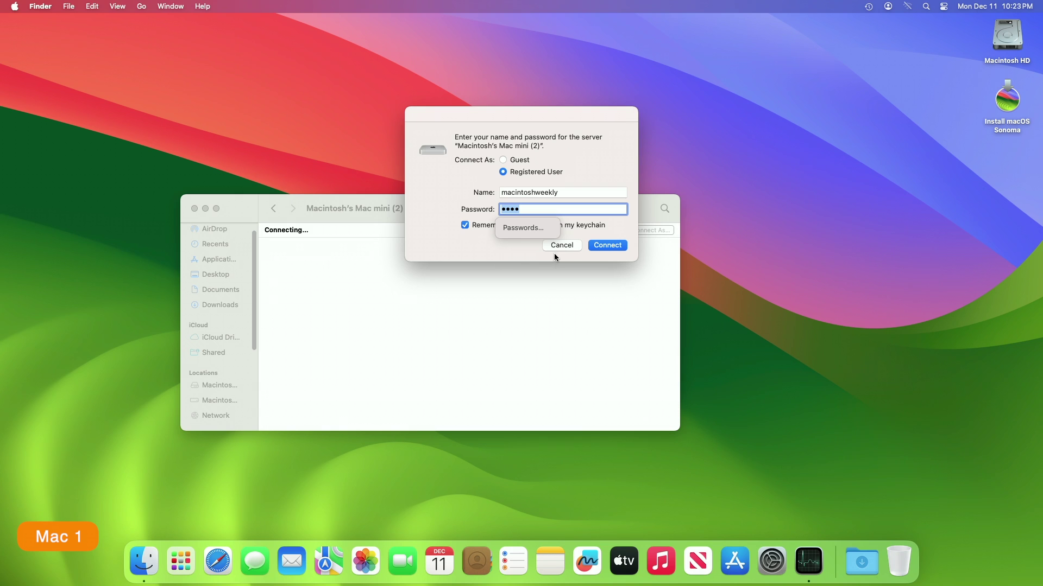
pyautogui.click(616, 248)
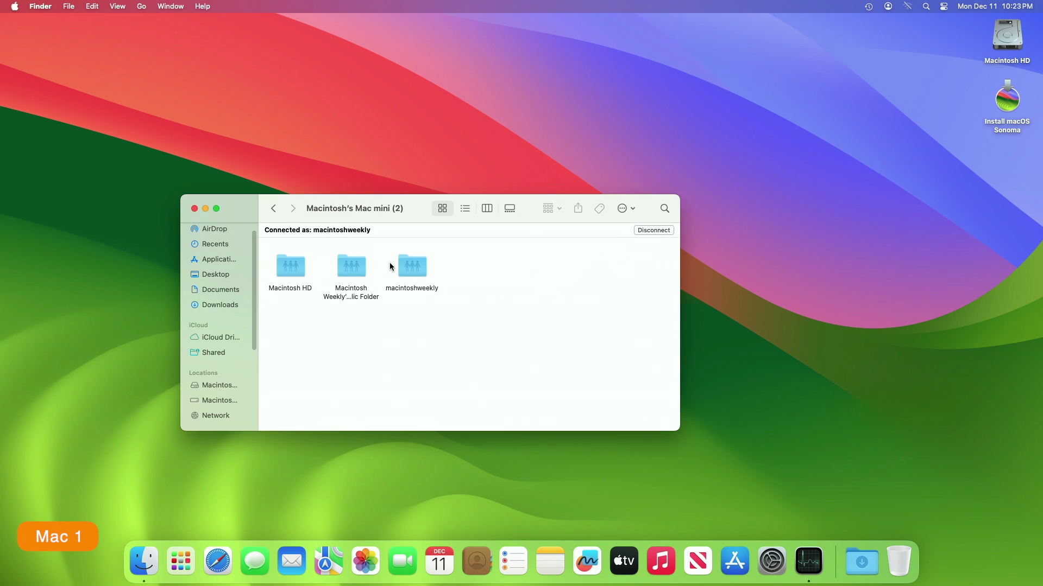
pyautogui.doubleClick(416, 264)
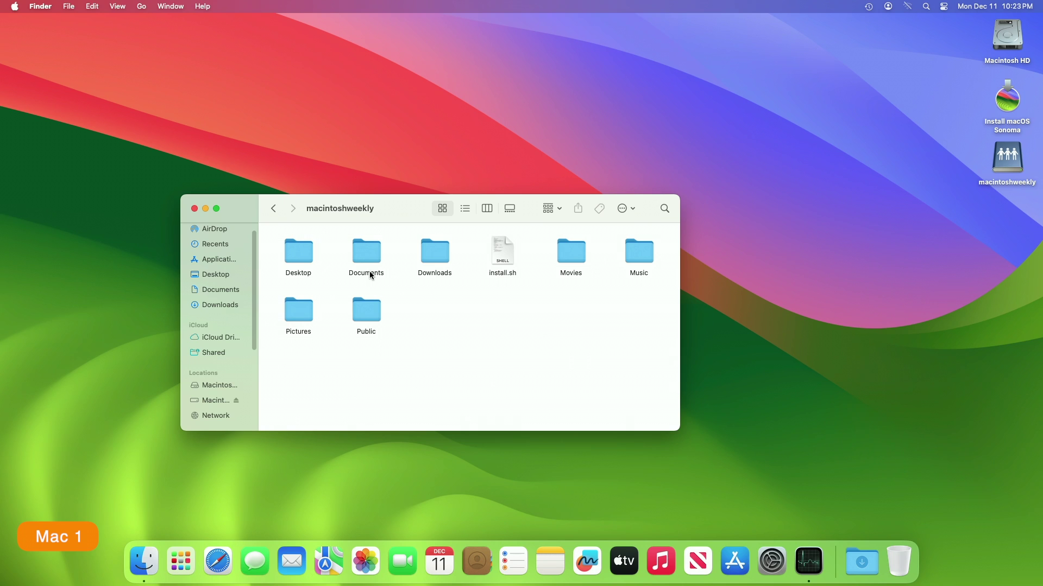
pyautogui.doubleClick(305, 259)
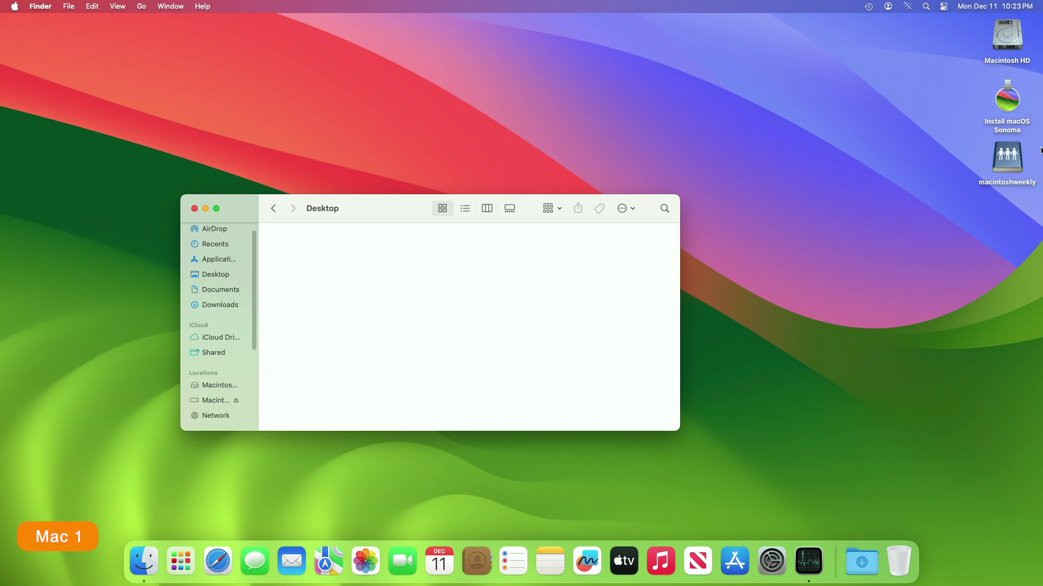
pyautogui.moveTo(998, 108); pyautogui.dragTo(758, 203)
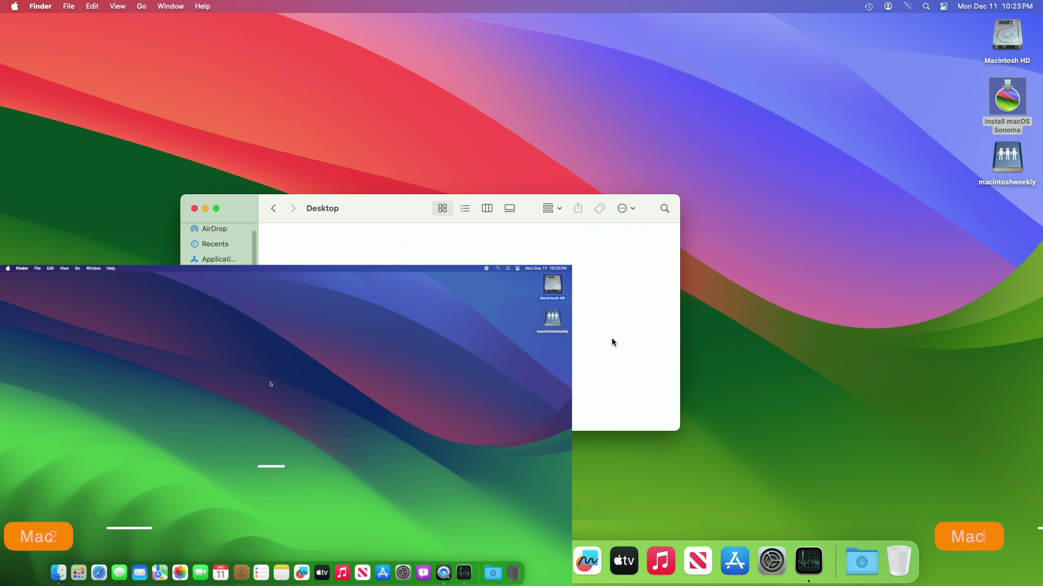
# Check the transfer's network traffic in Activity Monitor on both Macs, and quit Activity Monitor on each
pyautogui.click(810, 558)
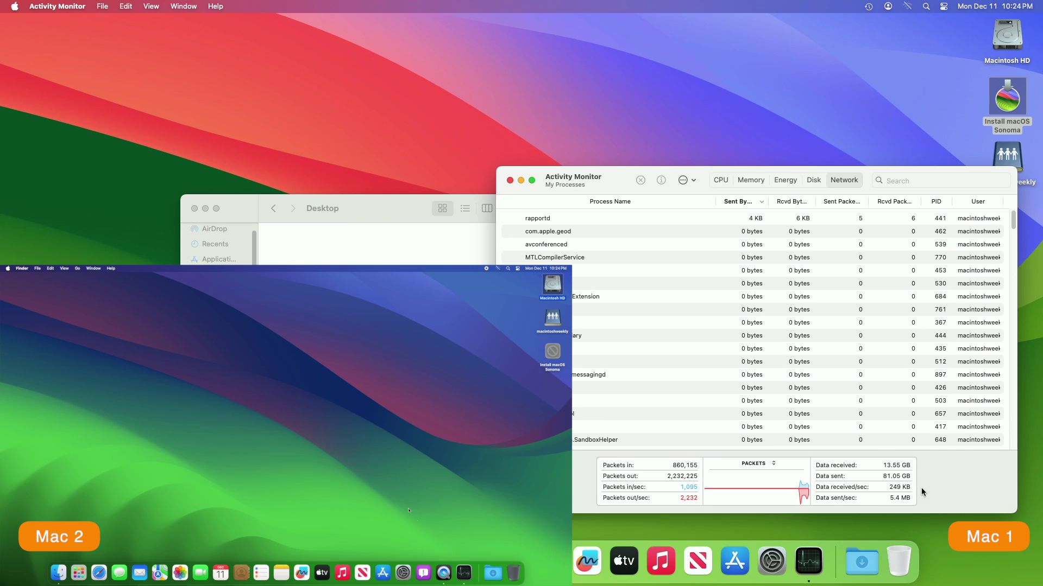
pyautogui.click(464, 573)
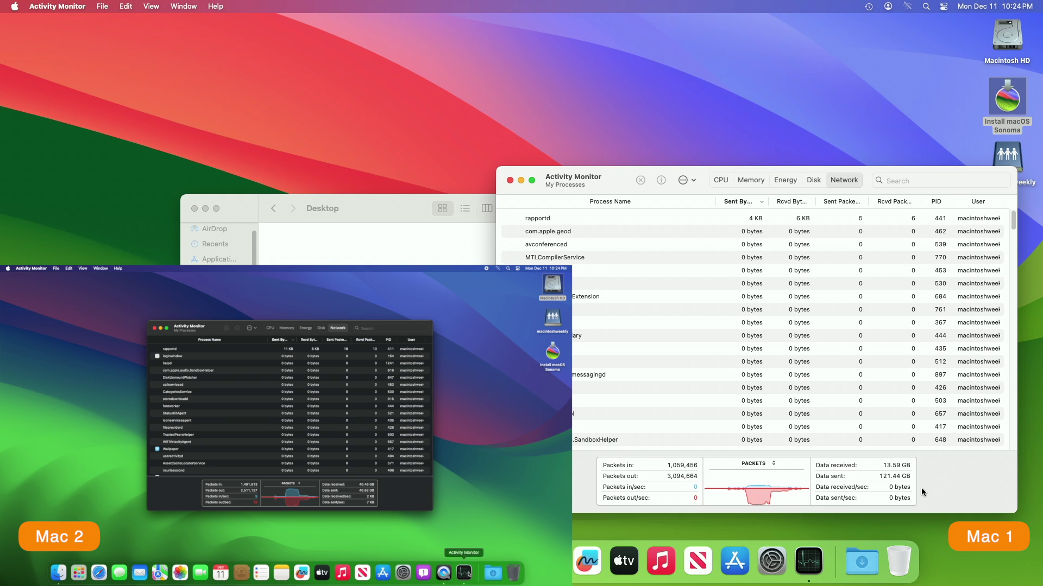
pyautogui.rightClick(464, 574)
pyautogui.click(472, 553)
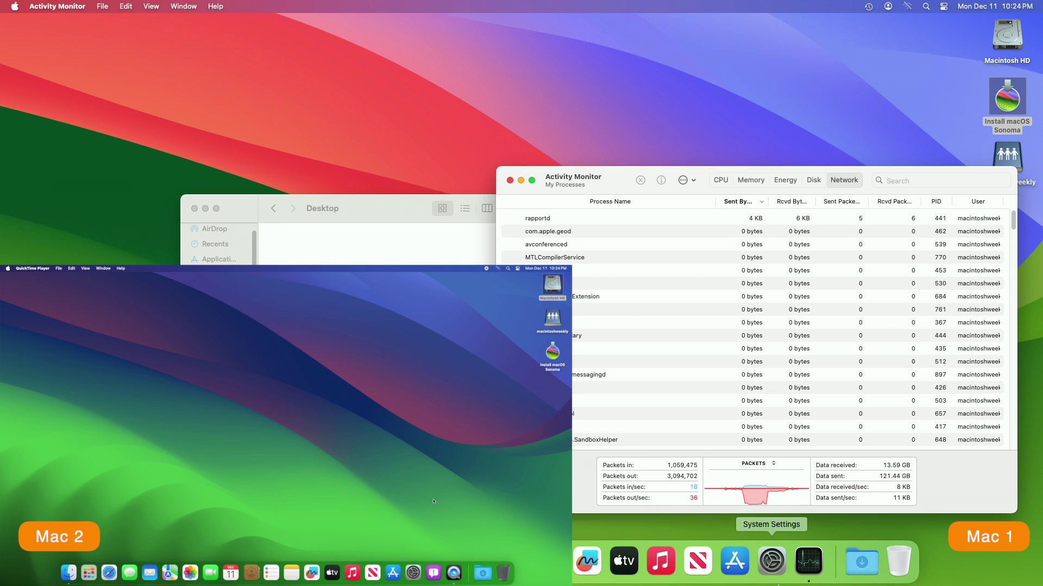
pyautogui.rightClick(808, 562)
pyautogui.click(828, 522)
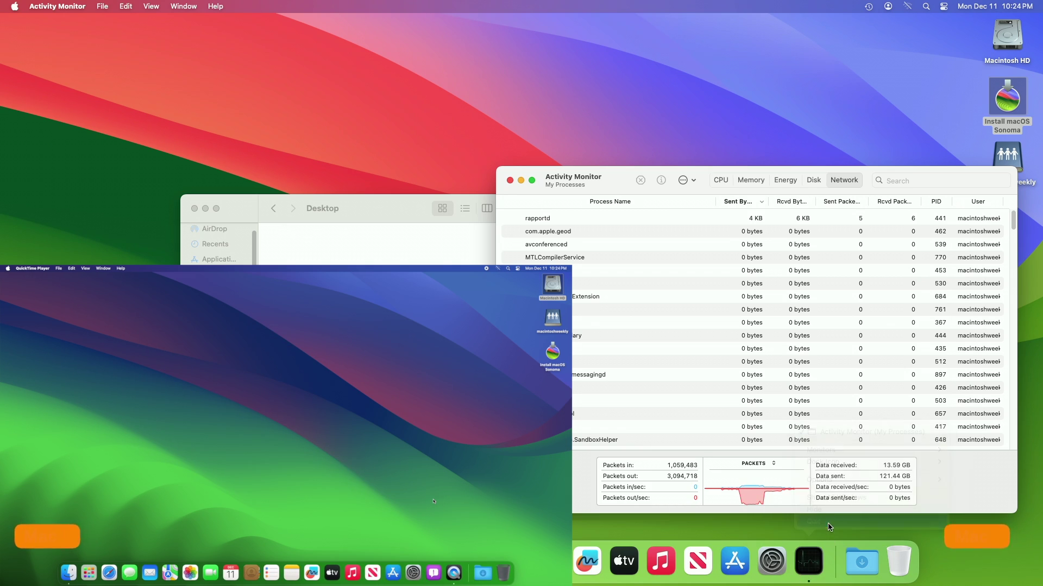